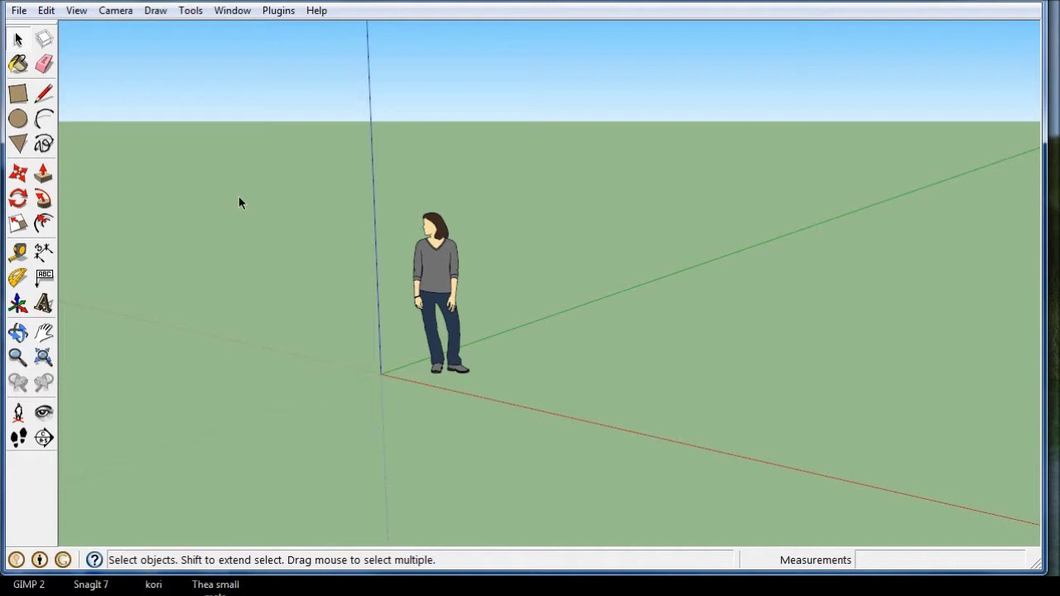
Import two blocks.jpg via File > Import as a new matched photo
{"action": "middle_click_drag", "start_coordinate": [405, 383], "coordinate": [488, 372]}
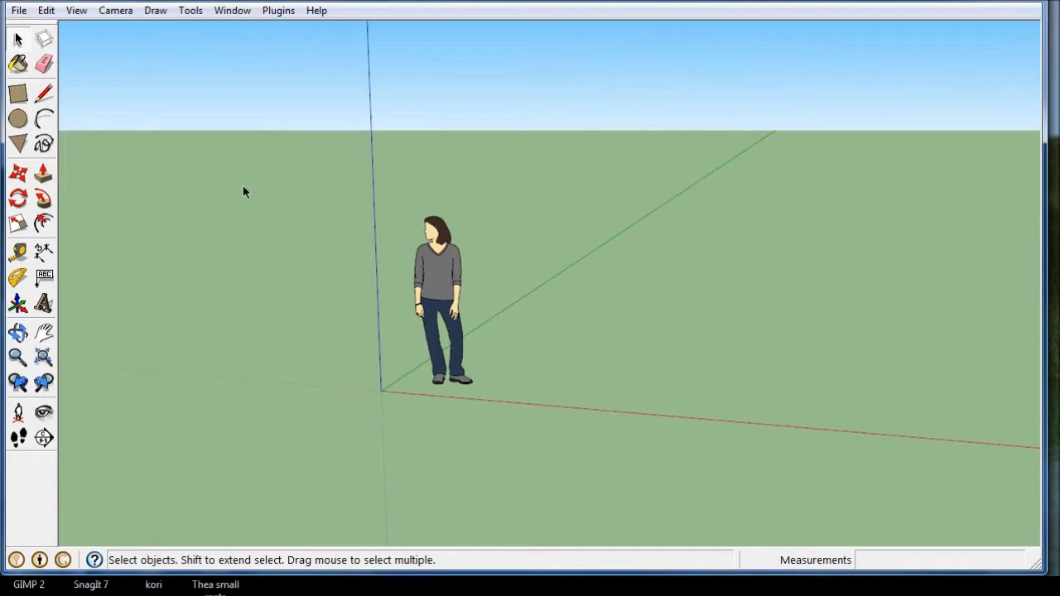
{"action": "left_click", "coordinate": [18, 10]}
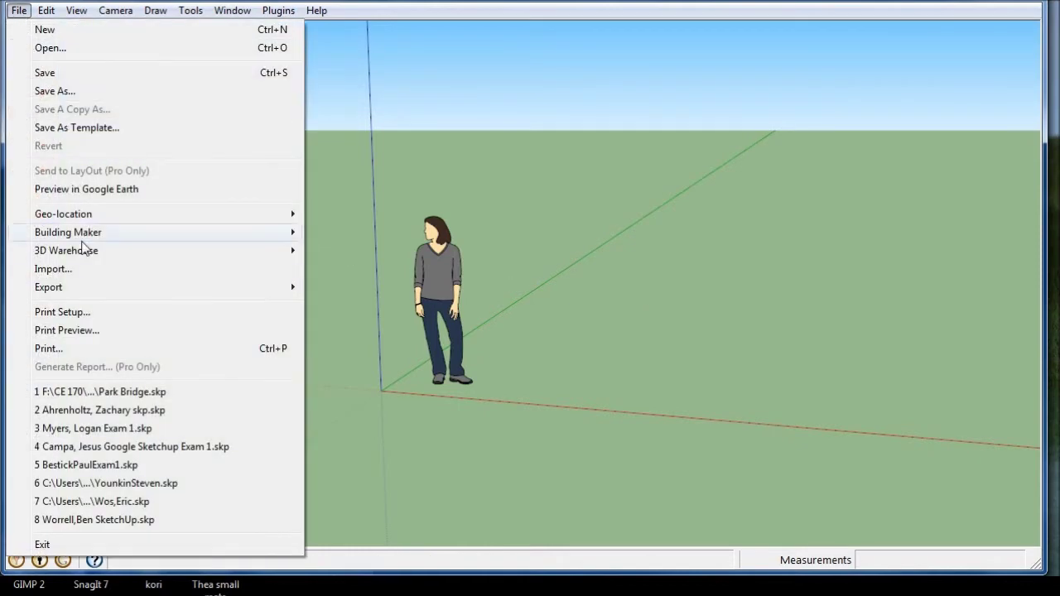
{"action": "left_click", "coordinate": [53, 270]}
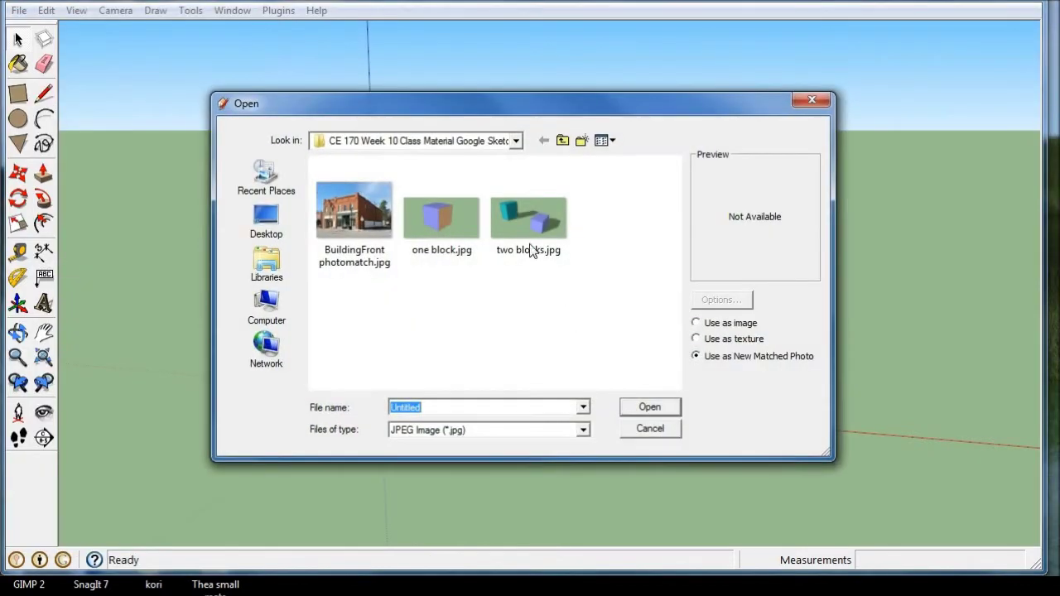
{"action": "left_click", "coordinate": [523, 231]}
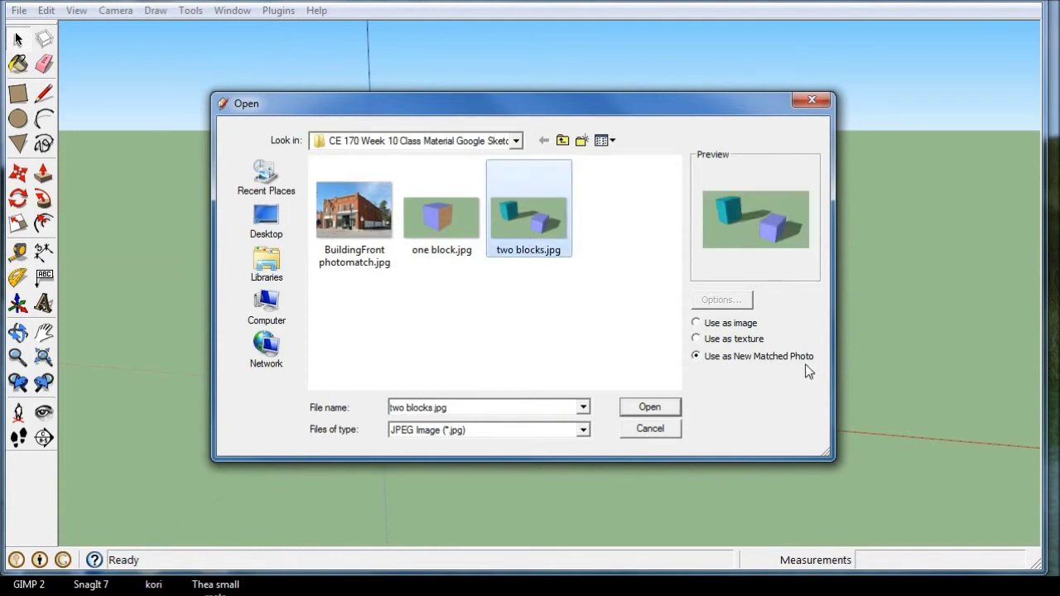
{"action": "left_click", "coordinate": [650, 406]}
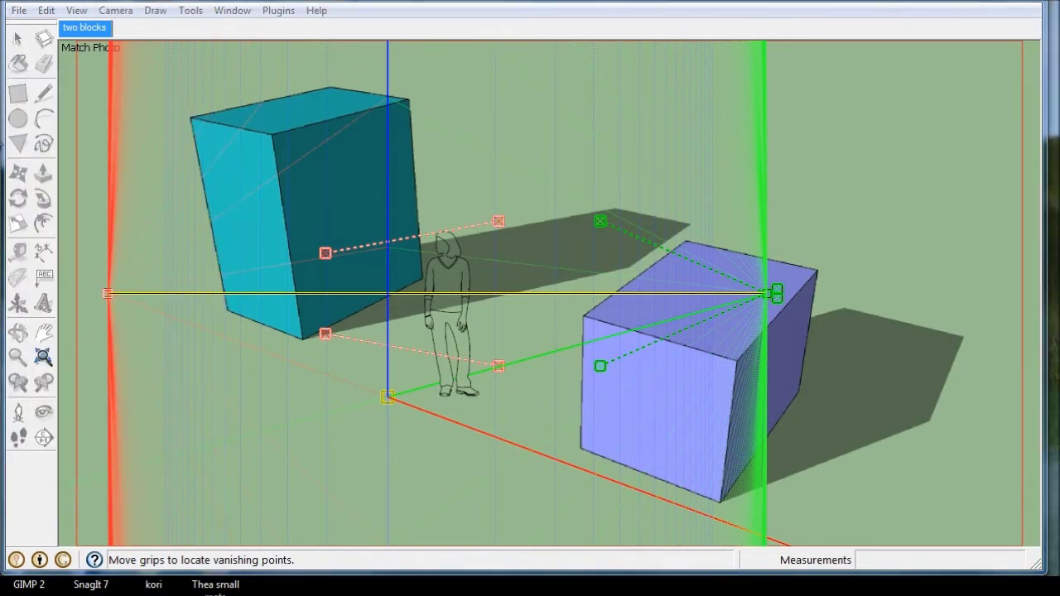
Move the Match Photo dialog aside and align both red vanishing lines with the purple box's front edges
{"action": "left_click_drag", "start_coordinate": [877, 112], "coordinate": [892, 81]}
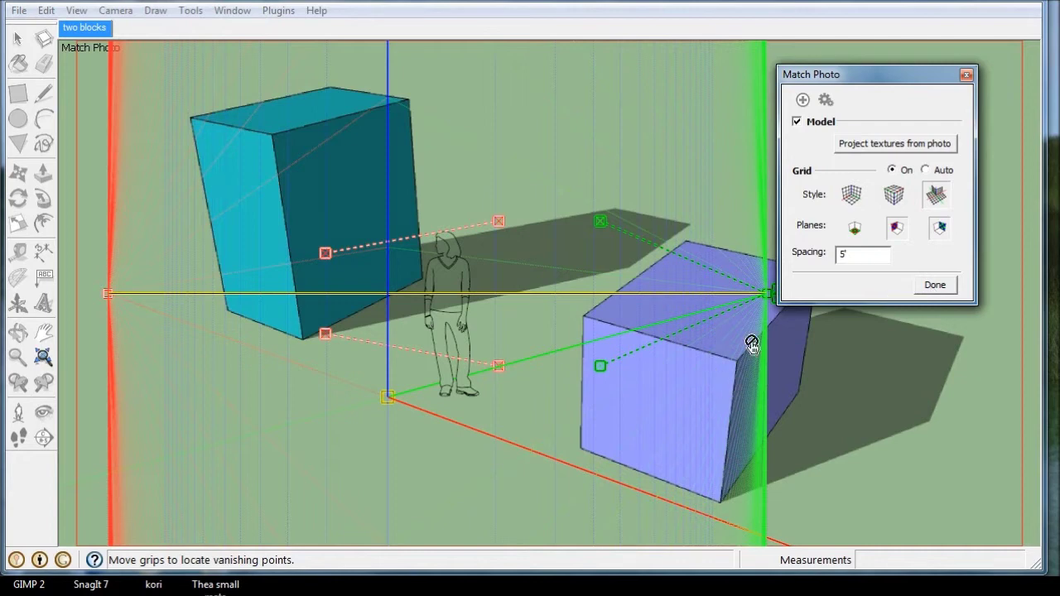
{"action": "left_click_drag", "start_coordinate": [900, 74], "coordinate": [957, 0]}
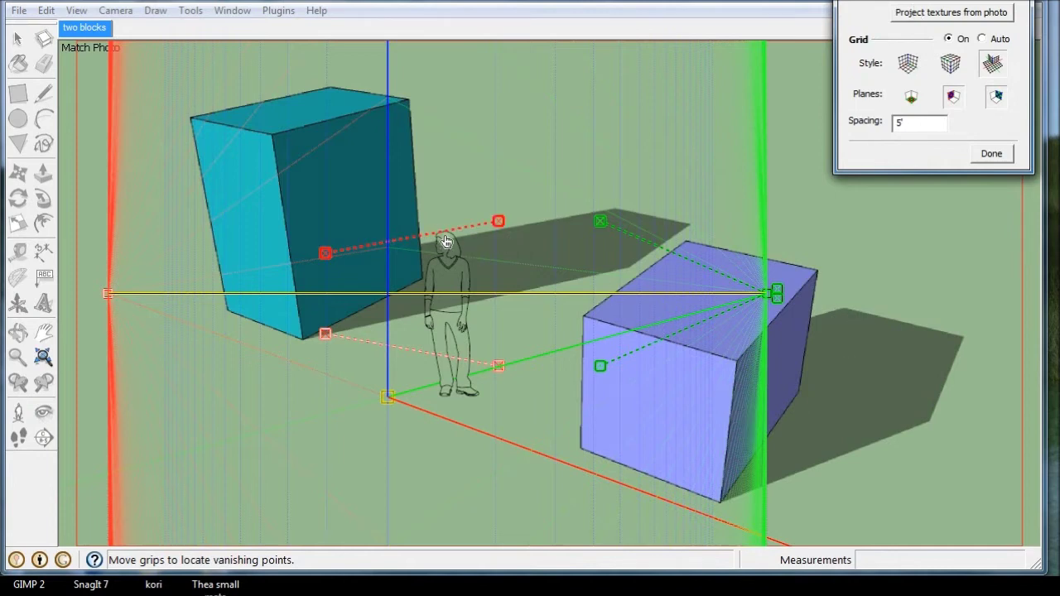
{"action": "left_click_drag", "start_coordinate": [441, 239], "coordinate": [440, 249]}
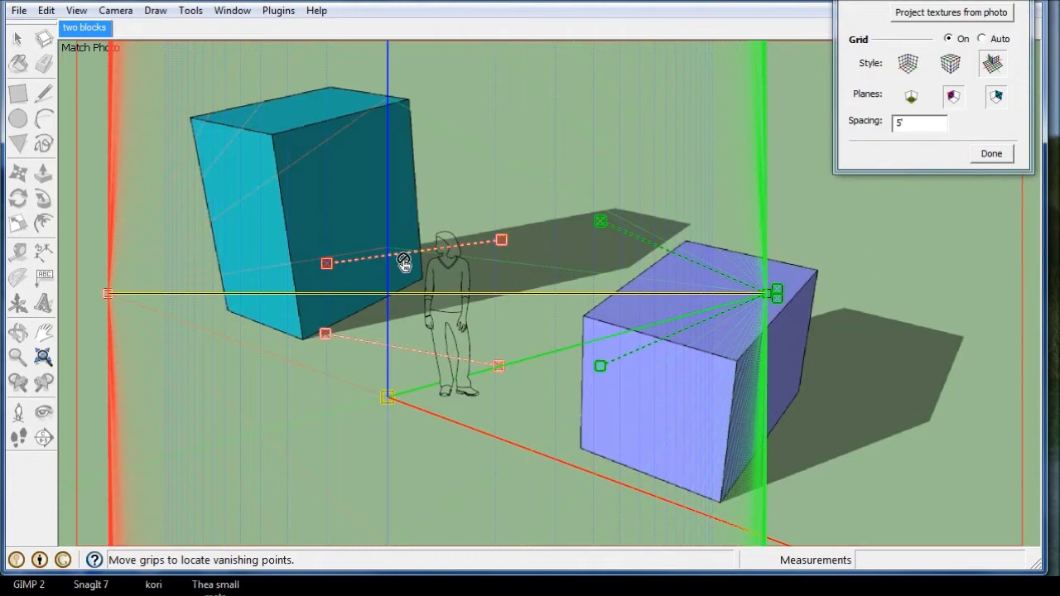
{"action": "left_click_drag", "start_coordinate": [406, 256], "coordinate": [663, 325]}
{"action": "left_click_drag", "start_coordinate": [758, 330], "coordinate": [735, 367]}
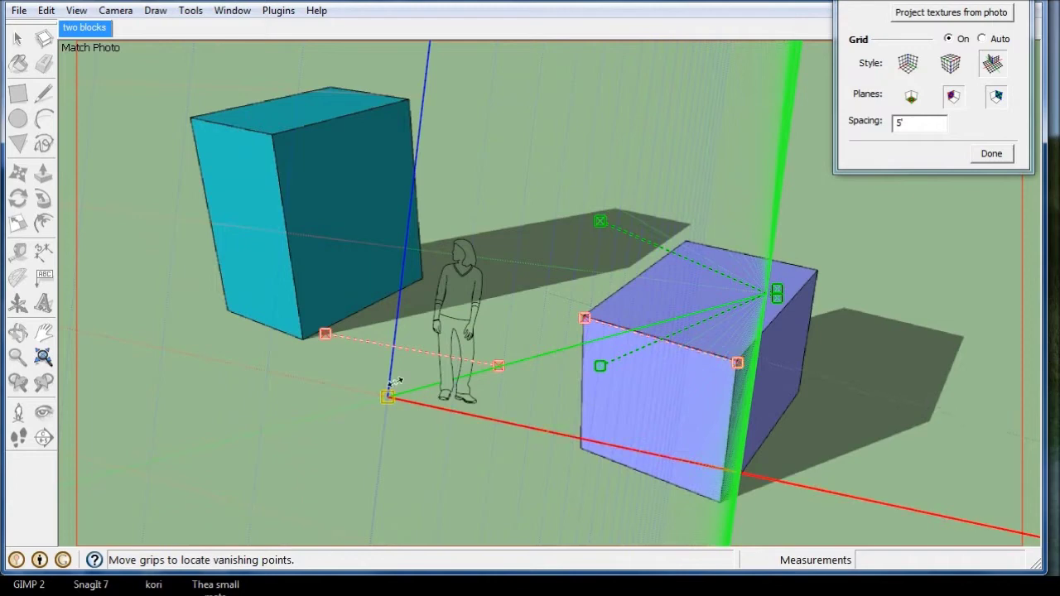
{"action": "left_click_drag", "start_coordinate": [351, 341], "coordinate": [608, 451]}
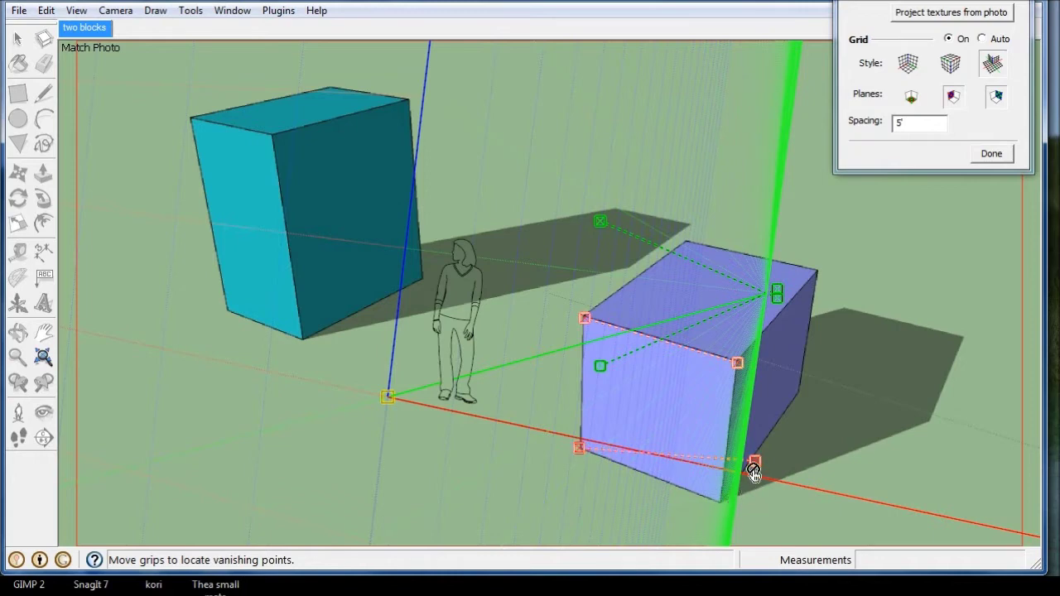
{"action": "left_click_drag", "start_coordinate": [756, 463], "coordinate": [718, 505]}
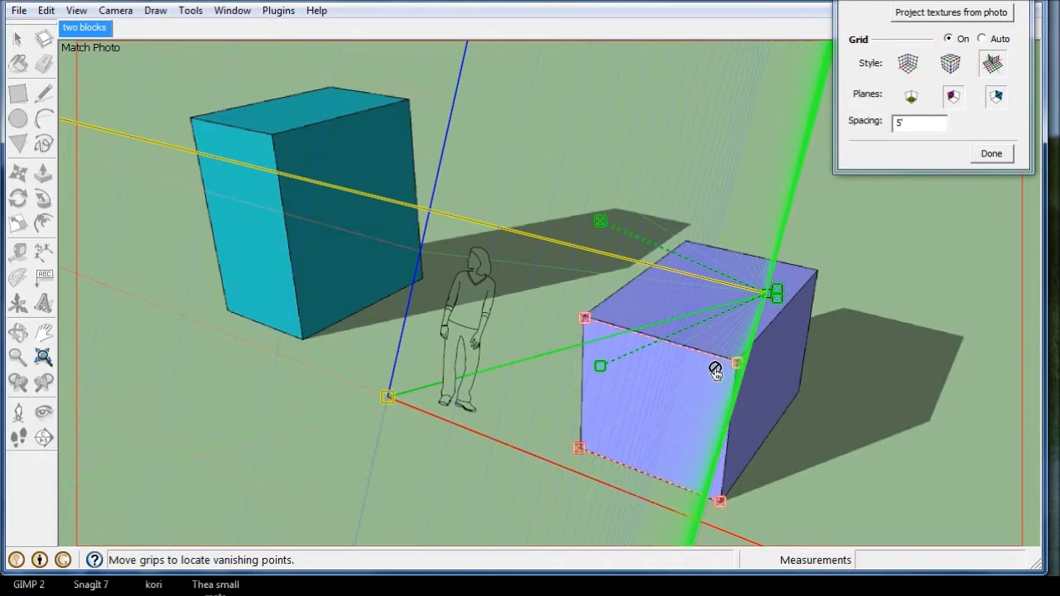
{"action": "mouse_move", "coordinate": [676, 339]}
{"action": "left_mouse_down"}
{"action": "mouse_move", "coordinate": [705, 395]}
{"action": "mouse_move", "coordinate": [754, 416]}
{"action": "mouse_move", "coordinate": [716, 395]}
{"action": "mouse_move", "coordinate": [673, 343]}
{"action": "left_mouse_up"}
Align both green vanishing lines with the purple box's top and bottom side edges
{"action": "left_click_drag", "start_coordinate": [599, 365], "coordinate": [728, 477]}
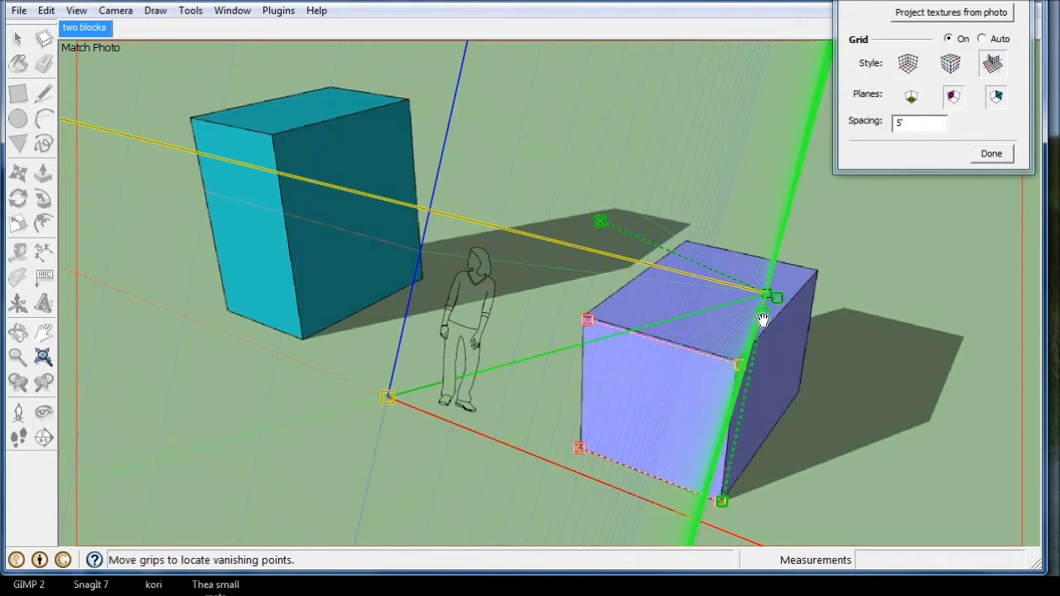
{"action": "left_click_drag", "start_coordinate": [763, 320], "coordinate": [800, 402]}
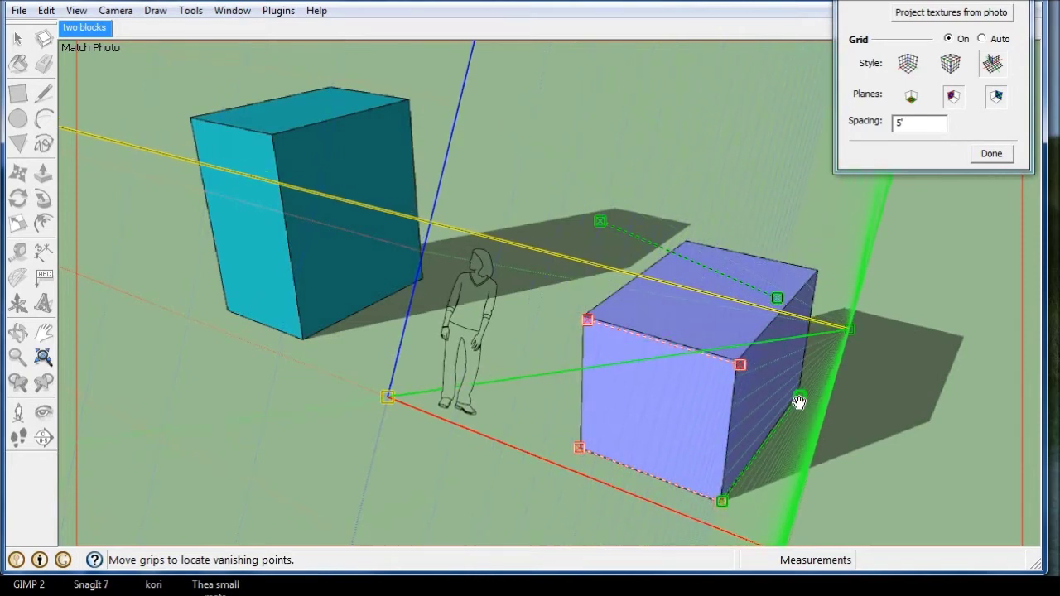
{"action": "left_click_drag", "start_coordinate": [779, 299], "coordinate": [815, 274]}
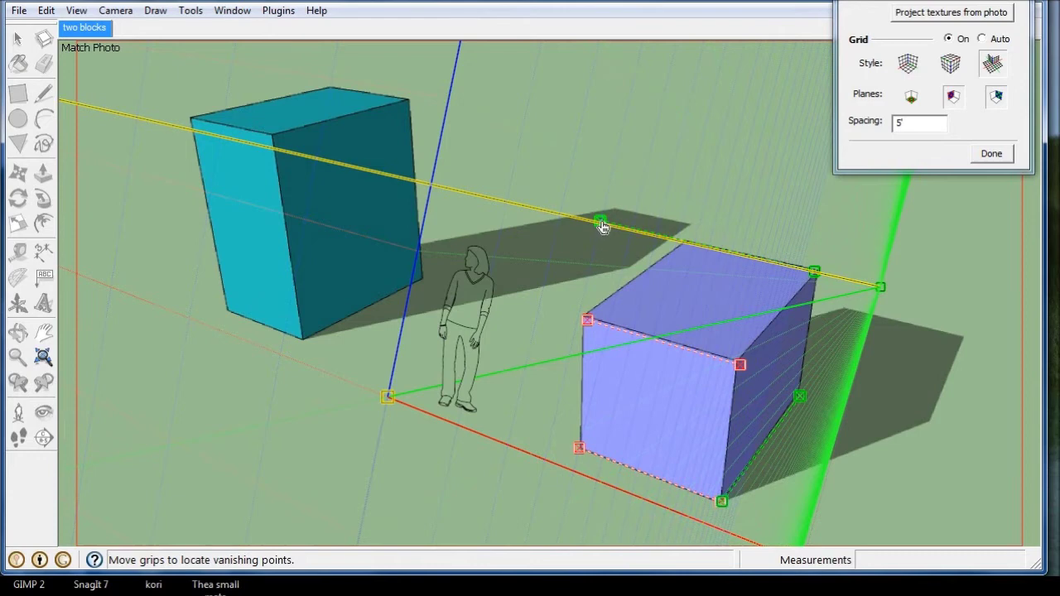
{"action": "left_click_drag", "start_coordinate": [603, 227], "coordinate": [738, 367]}
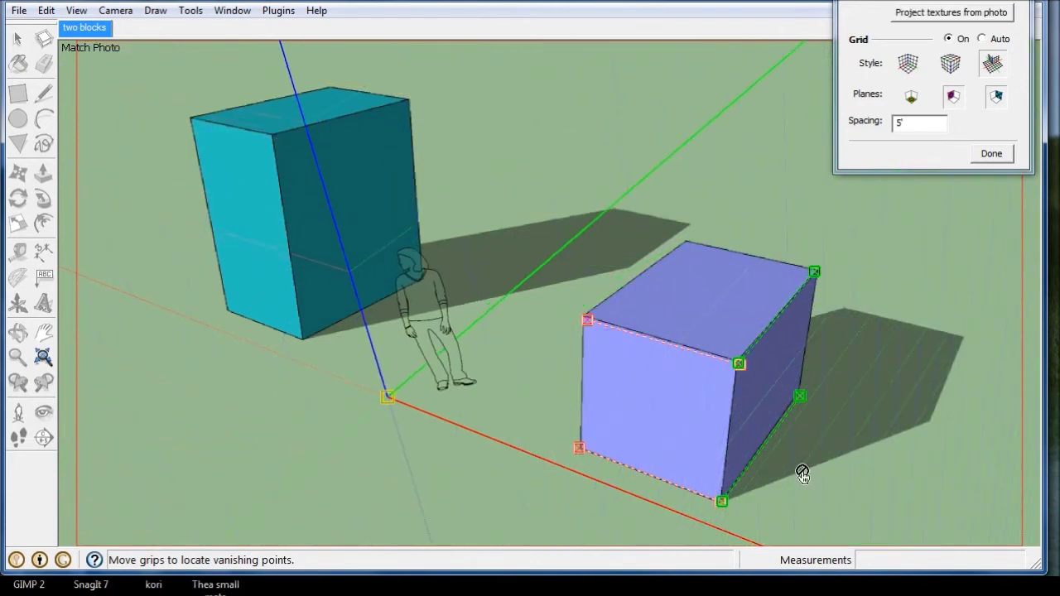
{"action": "scroll", "coordinate": [660, 455], "scroll_direction": "up", "scroll_amount": 3}
Move the axis origin to the purple box's bottom front corner
{"action": "scroll", "coordinate": [402, 285], "scroll_direction": "down", "scroll_amount": 3}
{"action": "scroll", "coordinate": [422, 381], "scroll_direction": "up", "scroll_amount": 2}
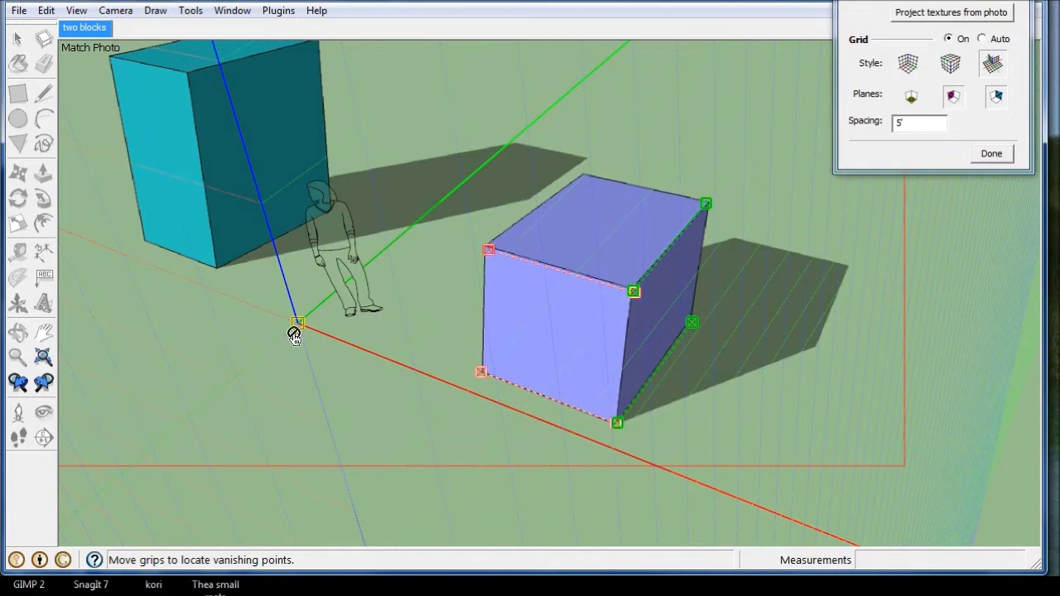
{"action": "left_click_drag", "start_coordinate": [300, 327], "coordinate": [615, 426]}
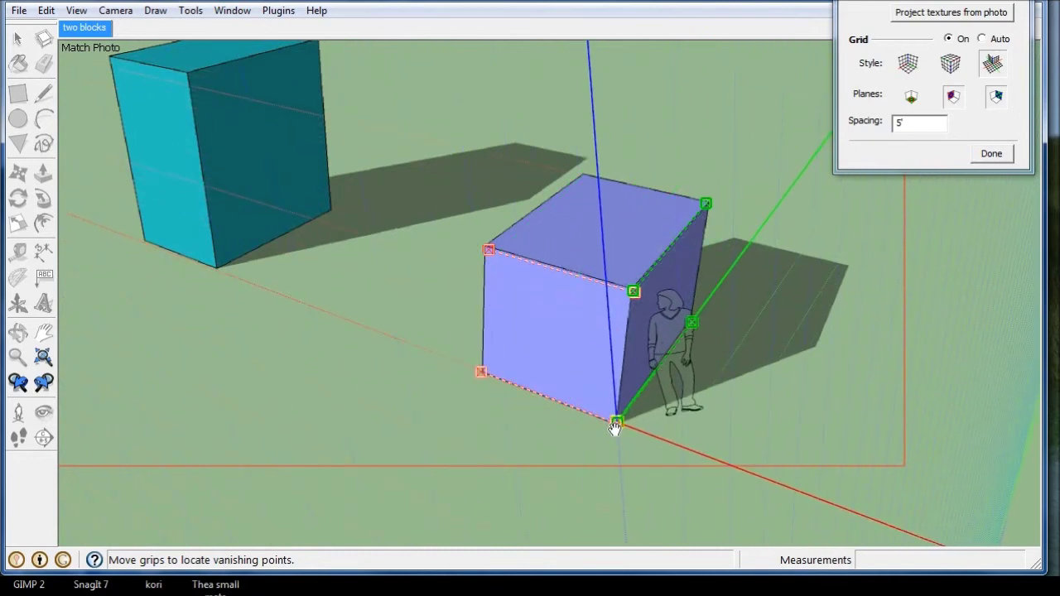
{"action": "scroll", "coordinate": [635, 294], "scroll_direction": "up", "scroll_amount": 6}
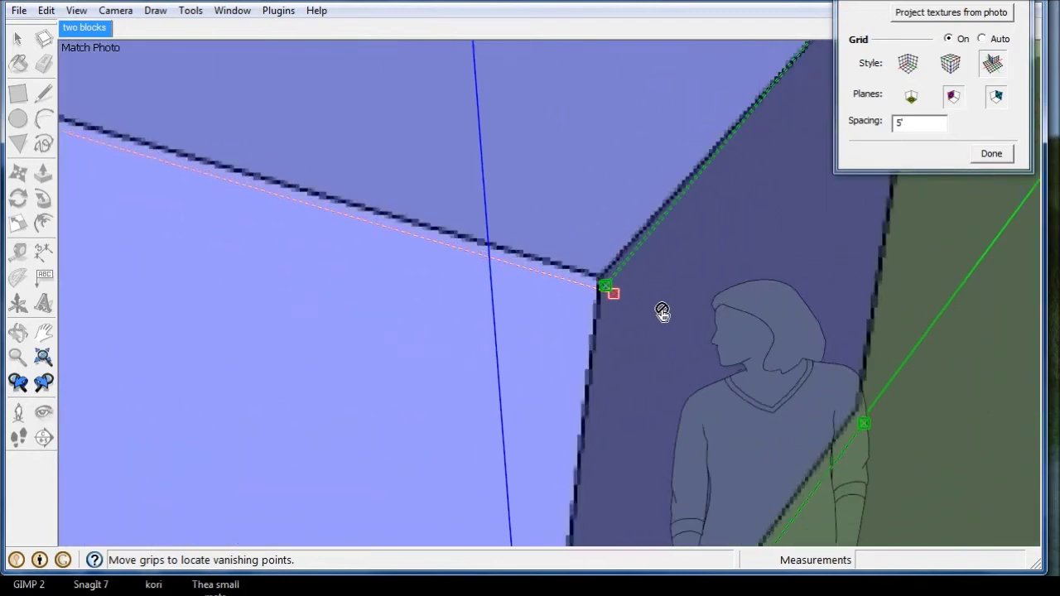
{"action": "scroll", "coordinate": [663, 312], "scroll_direction": "up", "scroll_amount": 1}
Fine-tune the red and green grips and the origin so the blue axis runs up the vertical edge
{"action": "left_click_drag", "start_coordinate": [600, 286], "coordinate": [593, 276]}
{"action": "scroll", "coordinate": [637, 369], "scroll_direction": "down", "scroll_amount": 2}
{"action": "scroll", "coordinate": [605, 372], "scroll_direction": "down", "scroll_amount": 1}
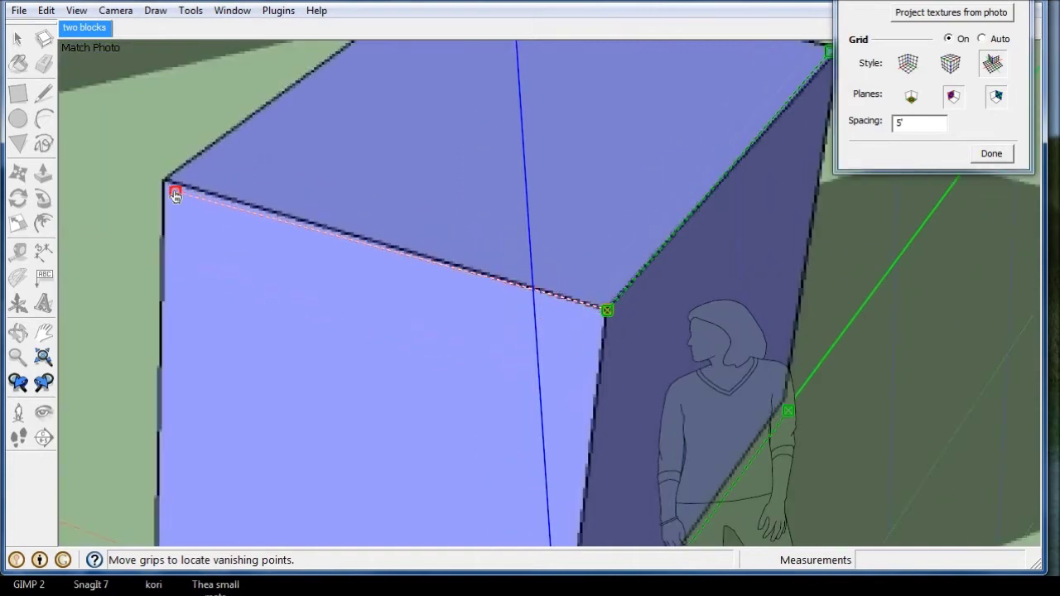
{"action": "left_click_drag", "start_coordinate": [175, 195], "coordinate": [164, 183]}
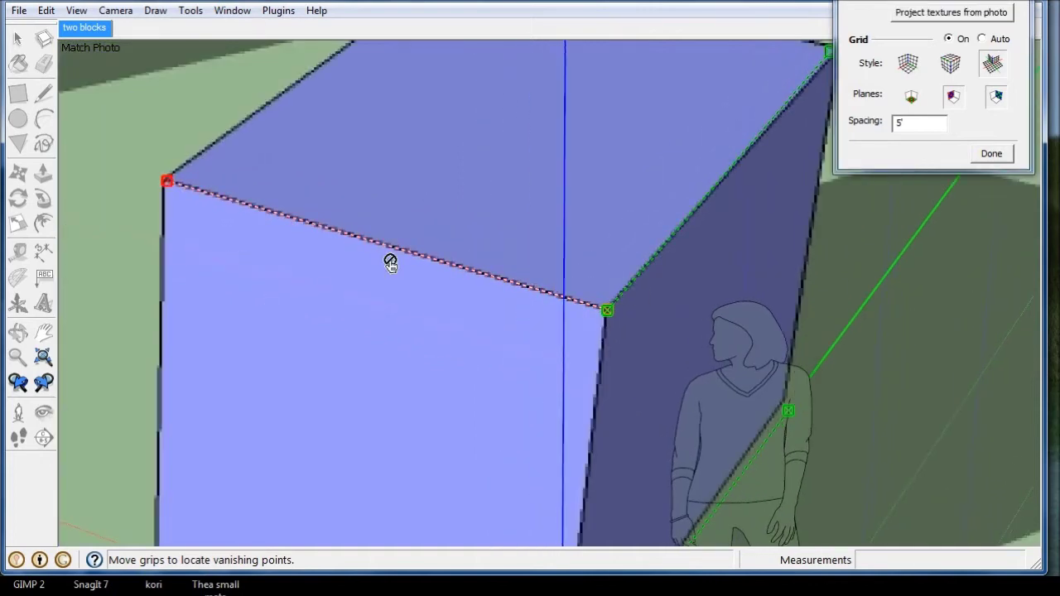
{"action": "scroll", "coordinate": [494, 234], "scroll_direction": "down", "scroll_amount": 3}
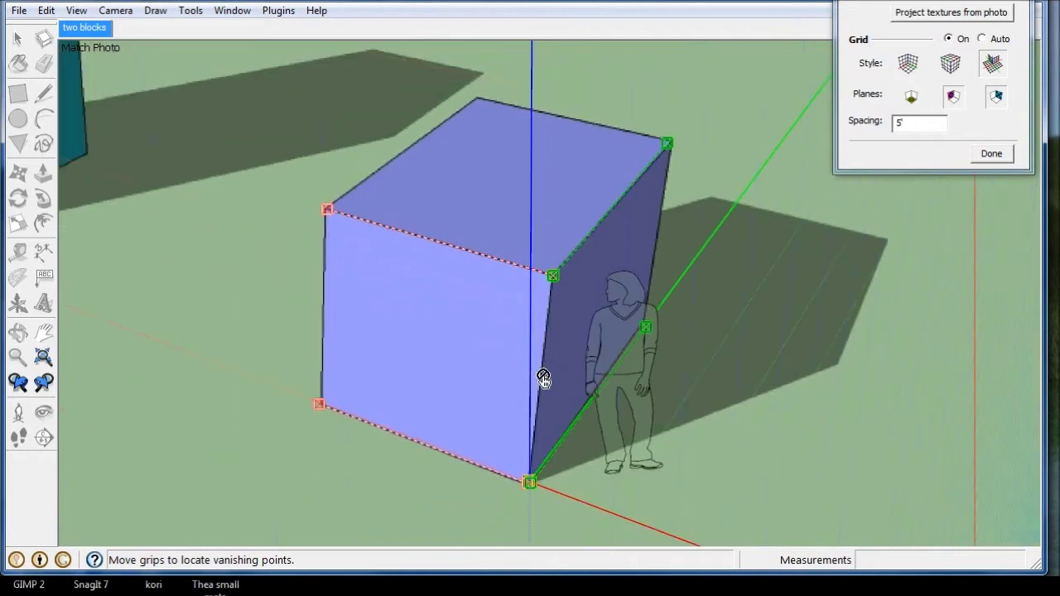
{"action": "left_click_drag", "start_coordinate": [318, 405], "coordinate": [321, 407]}
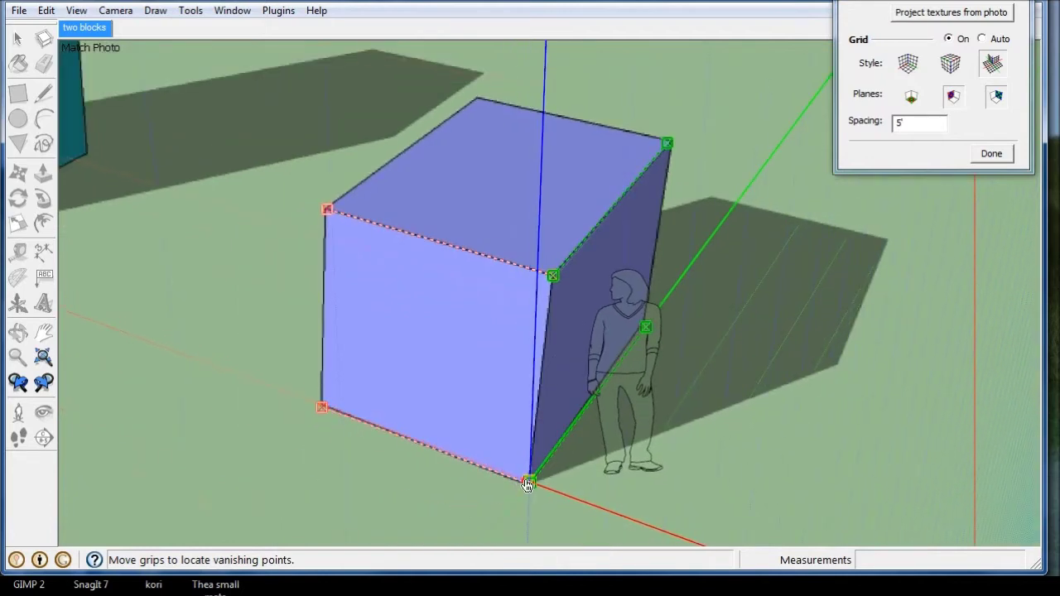
{"action": "left_click_drag", "start_coordinate": [525, 486], "coordinate": [524, 482]}
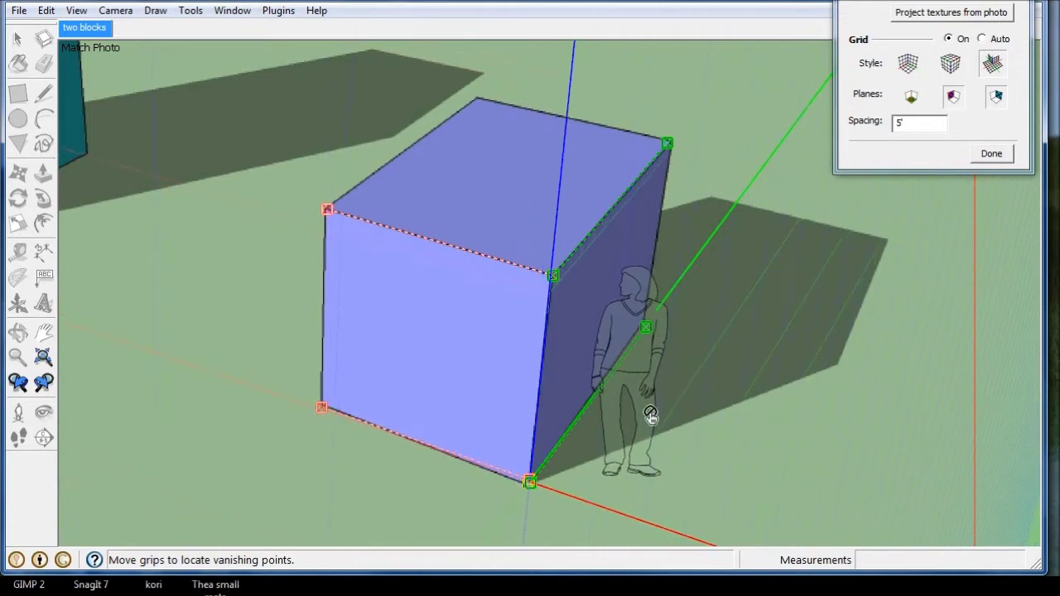
{"action": "left_click_drag", "start_coordinate": [643, 334], "coordinate": [646, 328]}
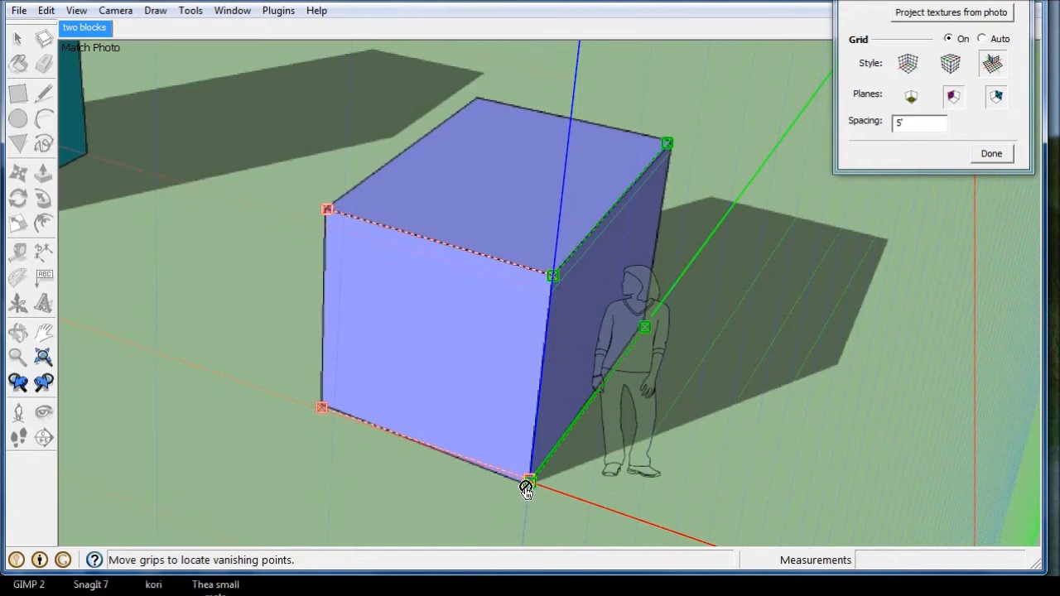
{"action": "scroll", "coordinate": [499, 282], "scroll_direction": "down", "scroll_amount": 4}
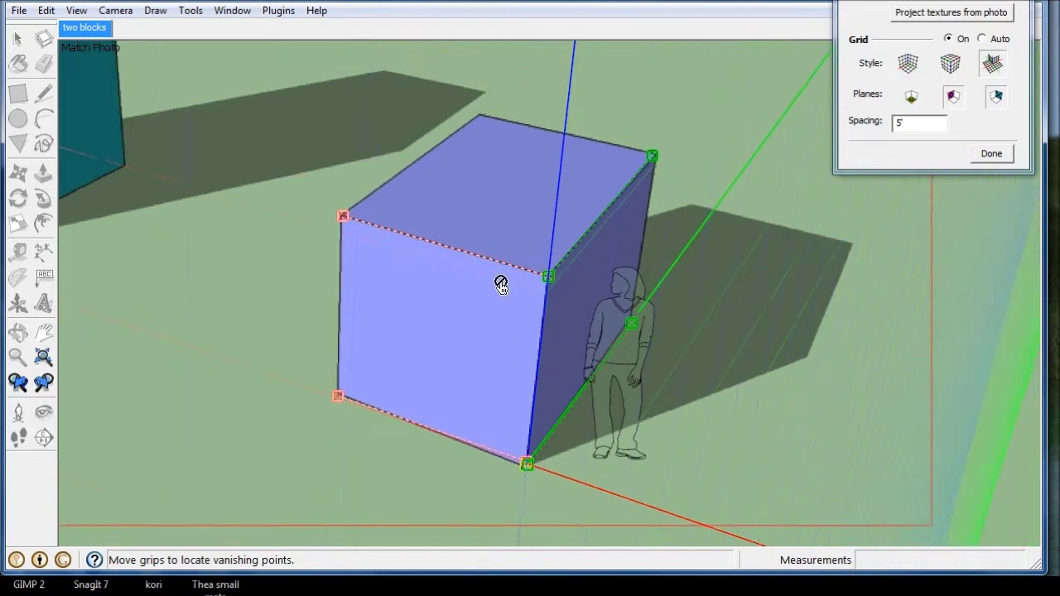
{"action": "scroll", "coordinate": [632, 372], "scroll_direction": "up", "scroll_amount": 2}
{"action": "scroll", "coordinate": [575, 367], "scroll_direction": "up", "scroll_amount": 1}
Rescale the matched photo so the purple block dwarfs the human figure at its corner
{"action": "scroll", "coordinate": [429, 343], "scroll_direction": "up", "scroll_amount": 1}
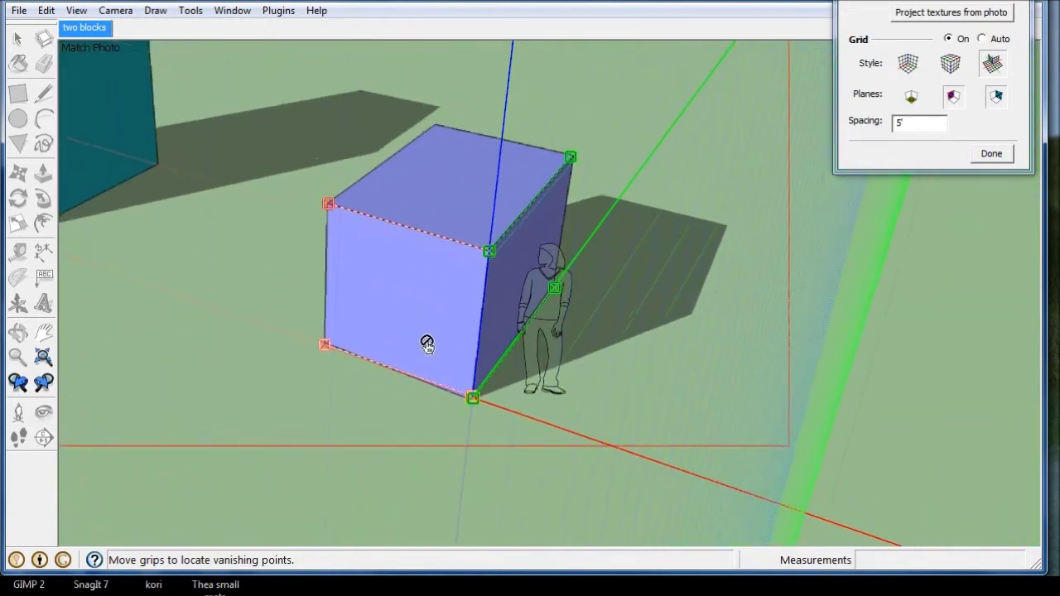
{"action": "scroll", "coordinate": [399, 389], "scroll_direction": "up", "scroll_amount": 1}
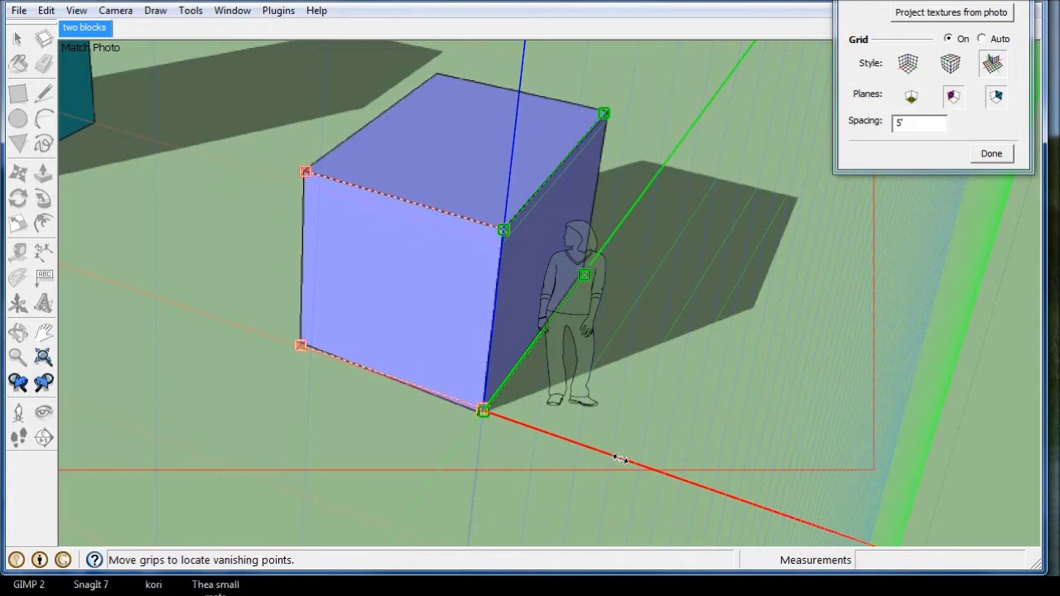
{"action": "left_click_drag", "start_coordinate": [621, 458], "coordinate": [520, 418]}
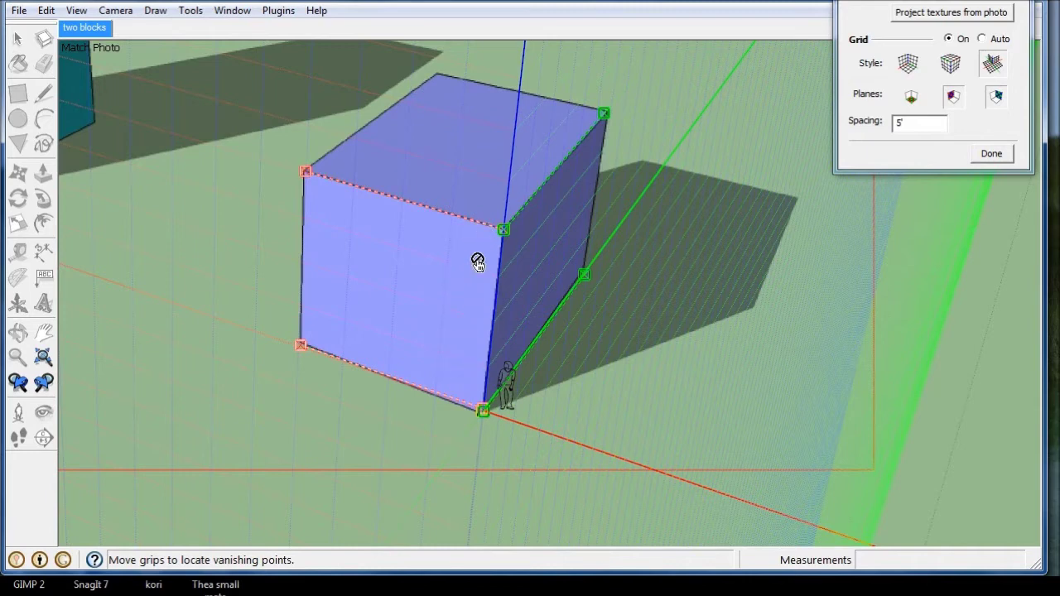
{"action": "scroll", "coordinate": [509, 439], "scroll_direction": "up", "scroll_amount": 4}
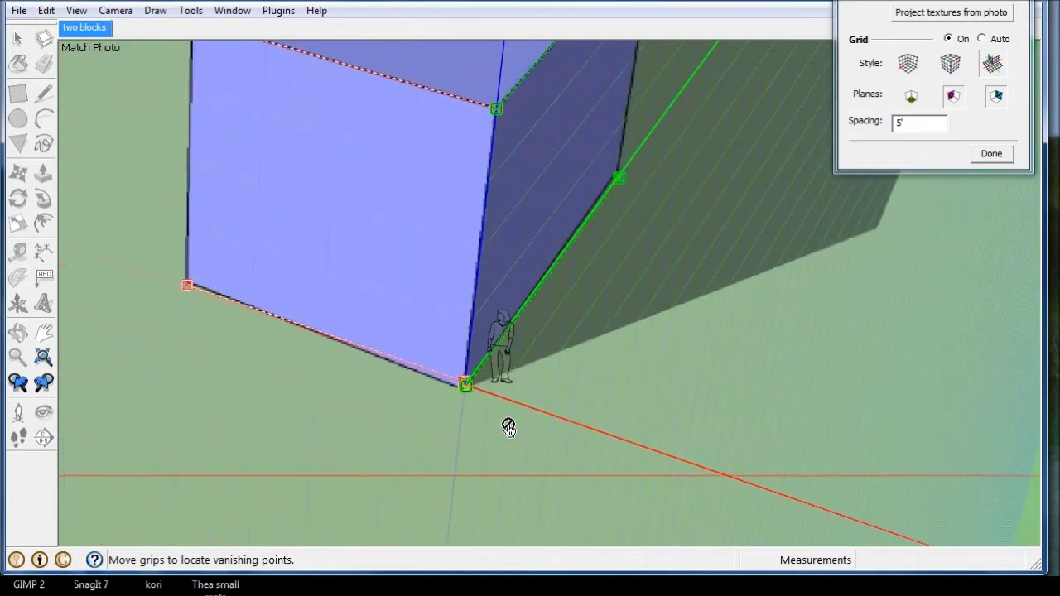
{"action": "scroll", "coordinate": [456, 400], "scroll_direction": "up", "scroll_amount": 4}
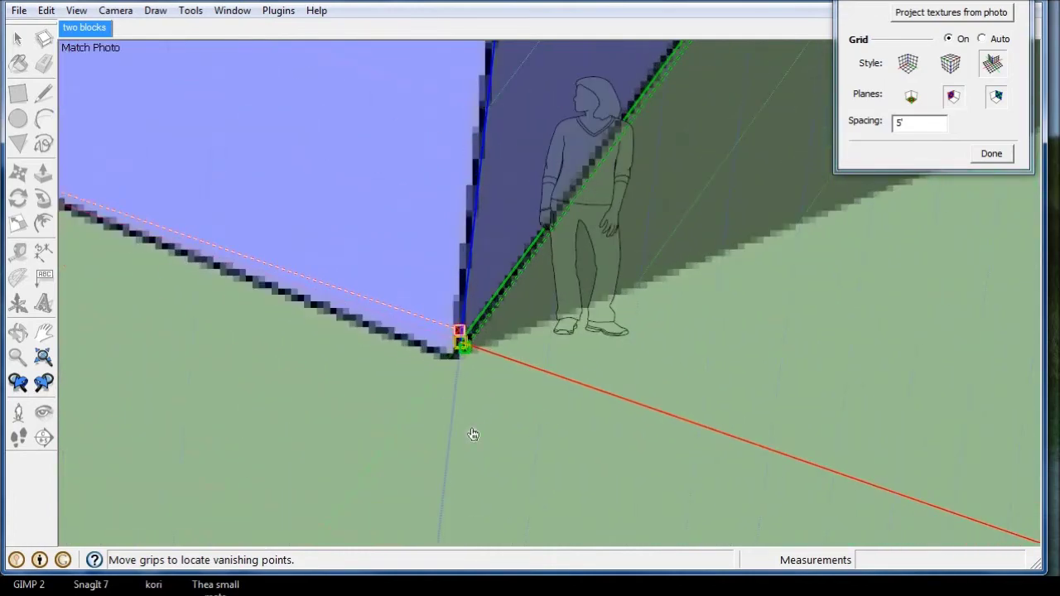
{"action": "scroll", "coordinate": [458, 371], "scroll_direction": "down", "scroll_amount": 5}
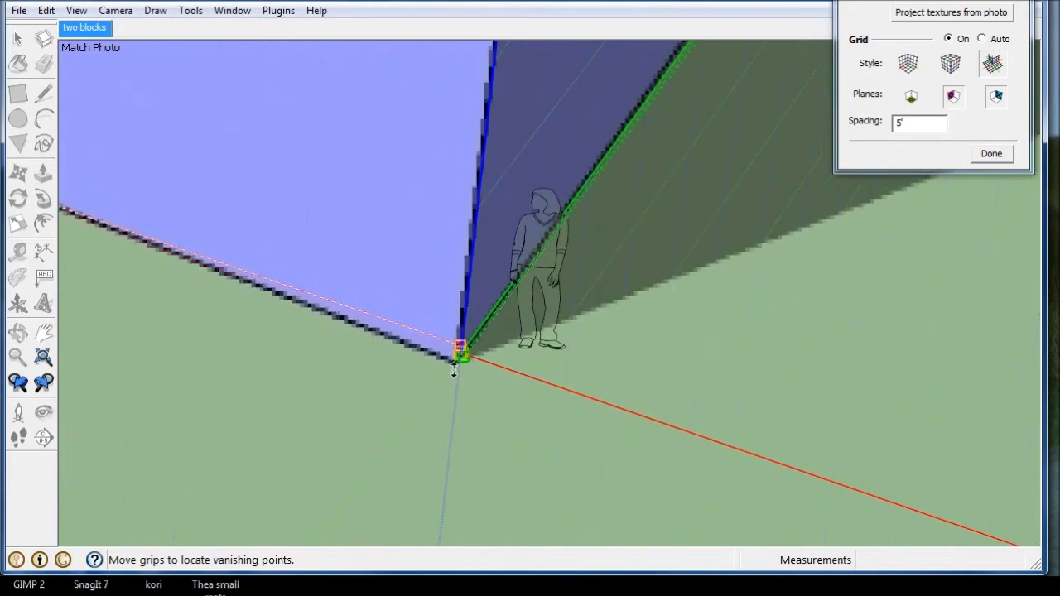
{"action": "scroll", "coordinate": [455, 375], "scroll_direction": "down", "scroll_amount": 6}
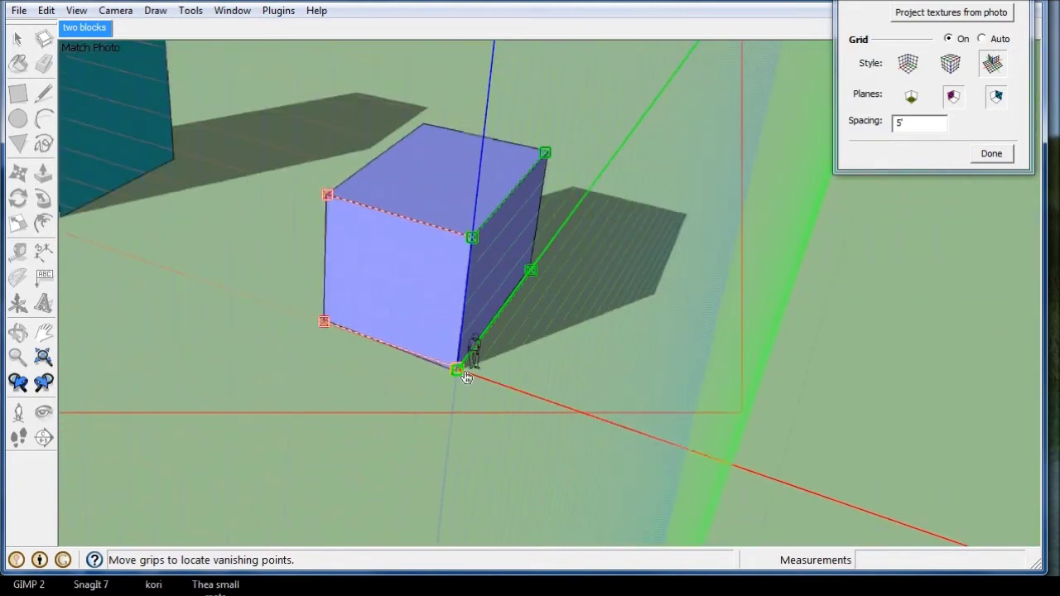
{"action": "scroll", "coordinate": [296, 286], "scroll_direction": "up", "scroll_amount": 2}
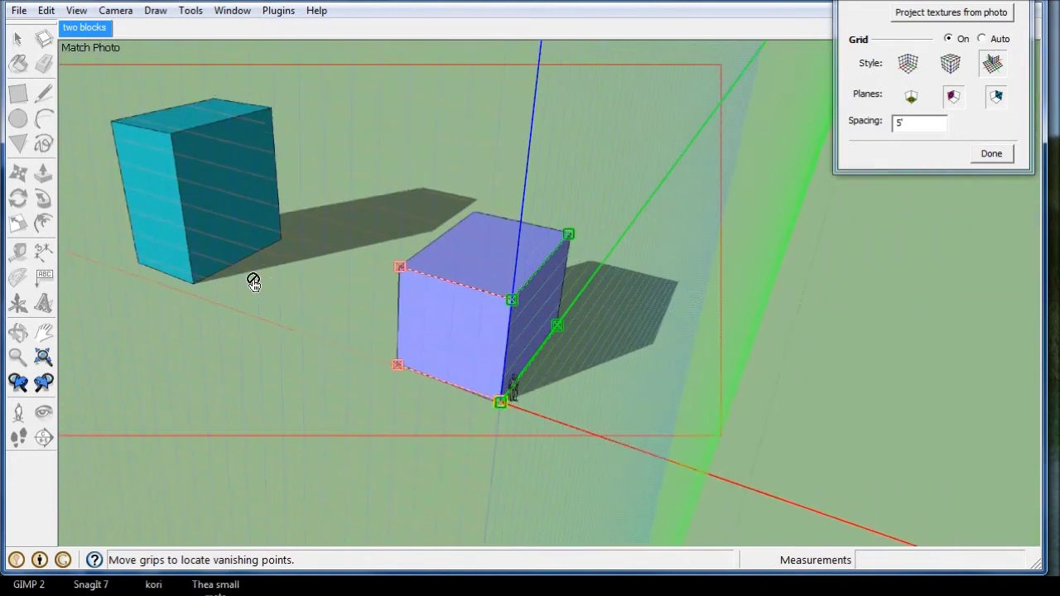
{"action": "scroll", "coordinate": [804, 431], "scroll_direction": "down", "scroll_amount": 1}
{"action": "scroll", "coordinate": [724, 420], "scroll_direction": "up", "scroll_amount": 1}
{"action": "scroll", "coordinate": [138, 190], "scroll_direction": "up", "scroll_amount": 1}
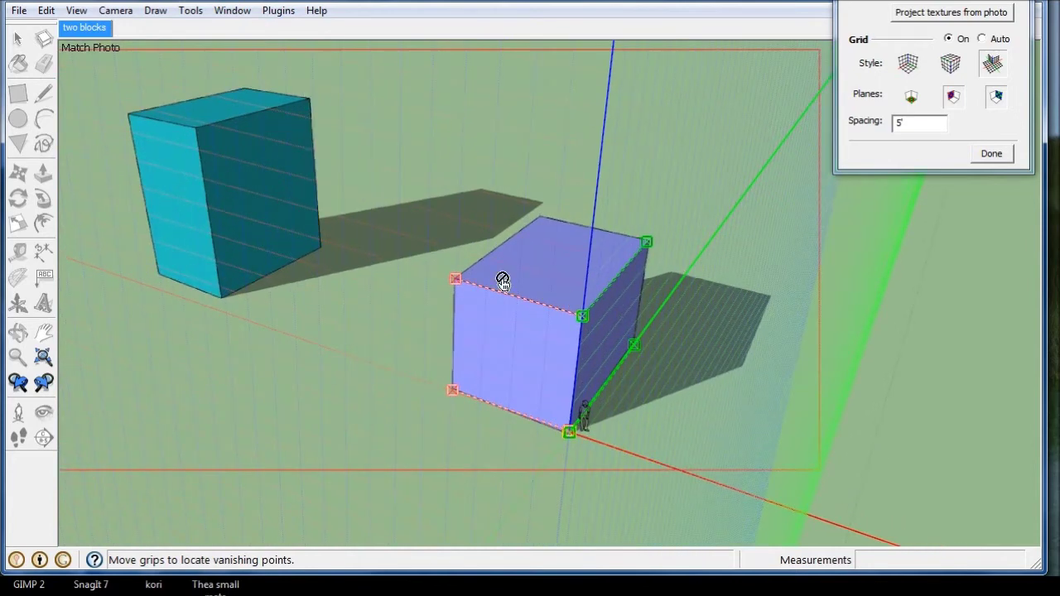
Finish Match Photo and draw a 20' by 30' rectangle on the ground between the blocks
{"action": "left_click", "coordinate": [992, 156]}
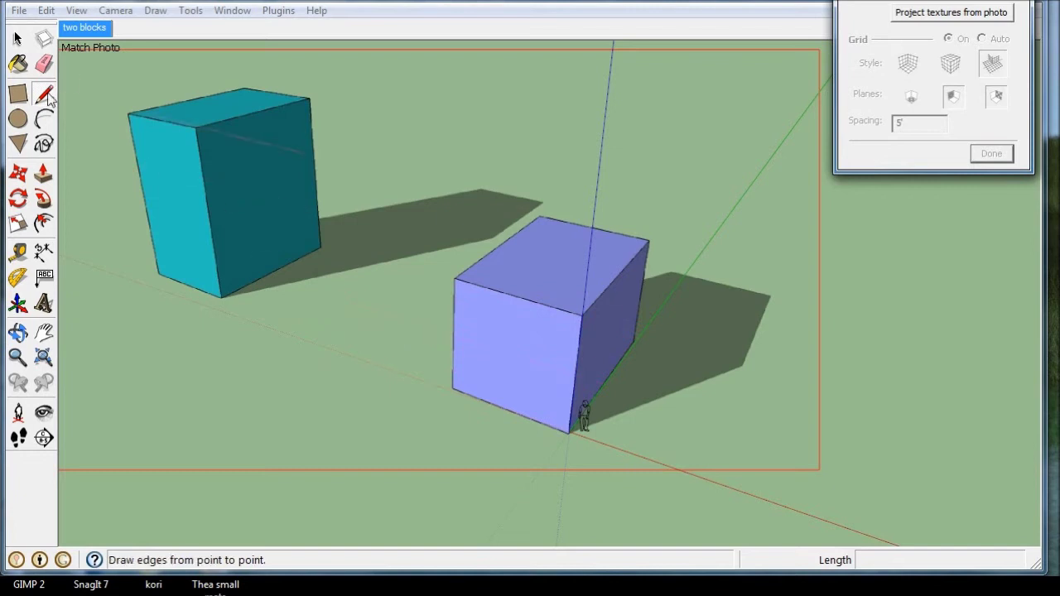
{"action": "left_click", "coordinate": [570, 431]}
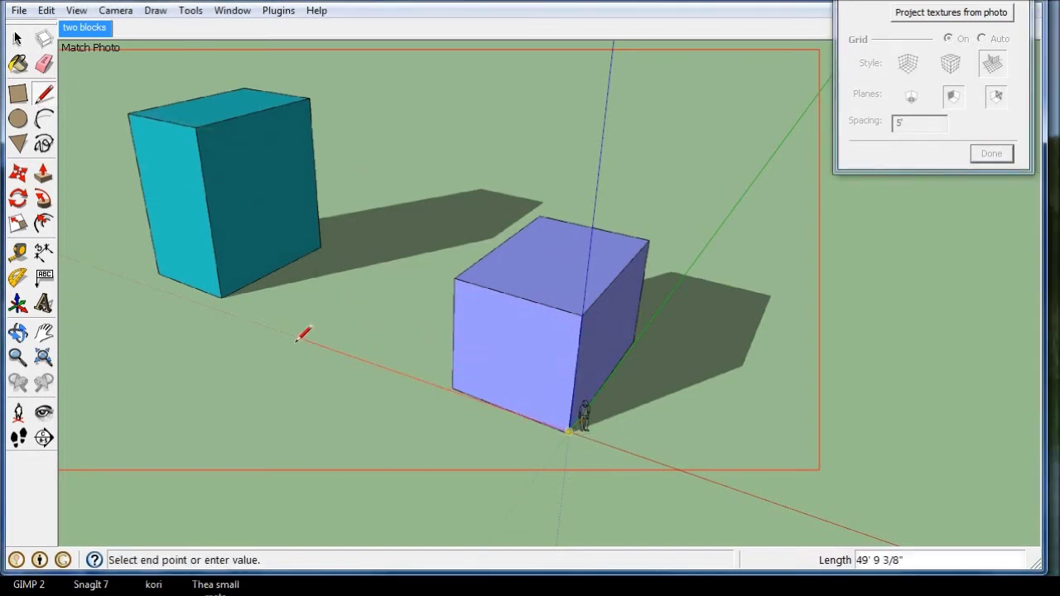
{"action": "left_click", "coordinate": [253, 321]}
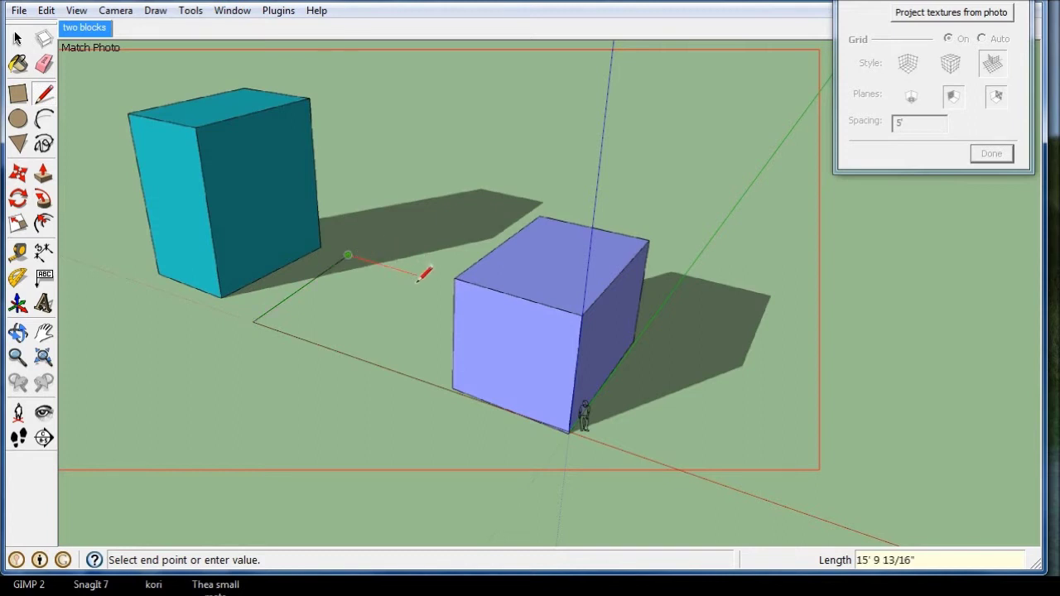
{"action": "type", "text": "20"}
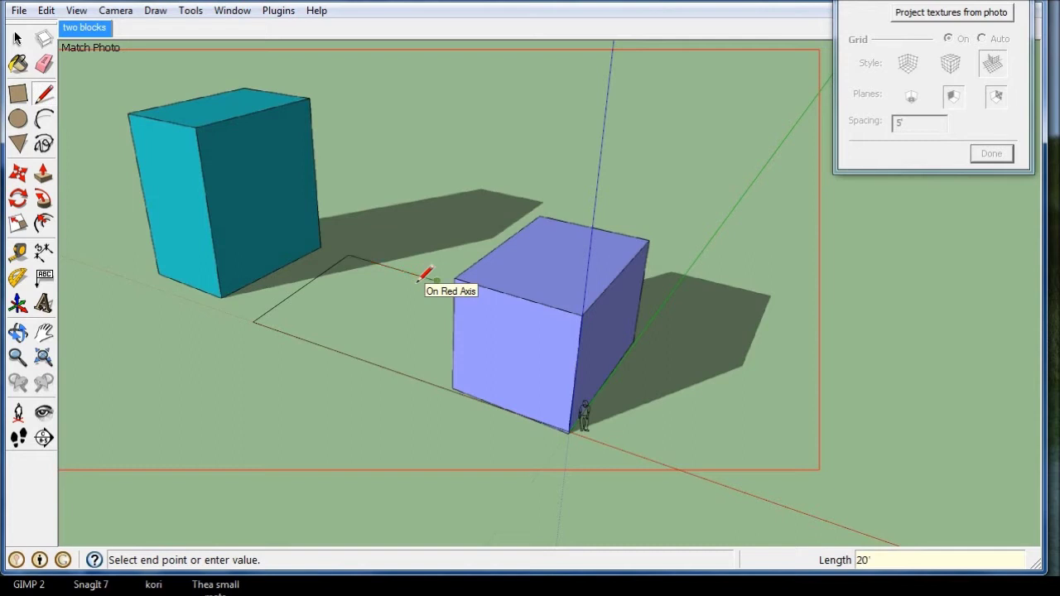
{"action": "key", "text": "Return"}
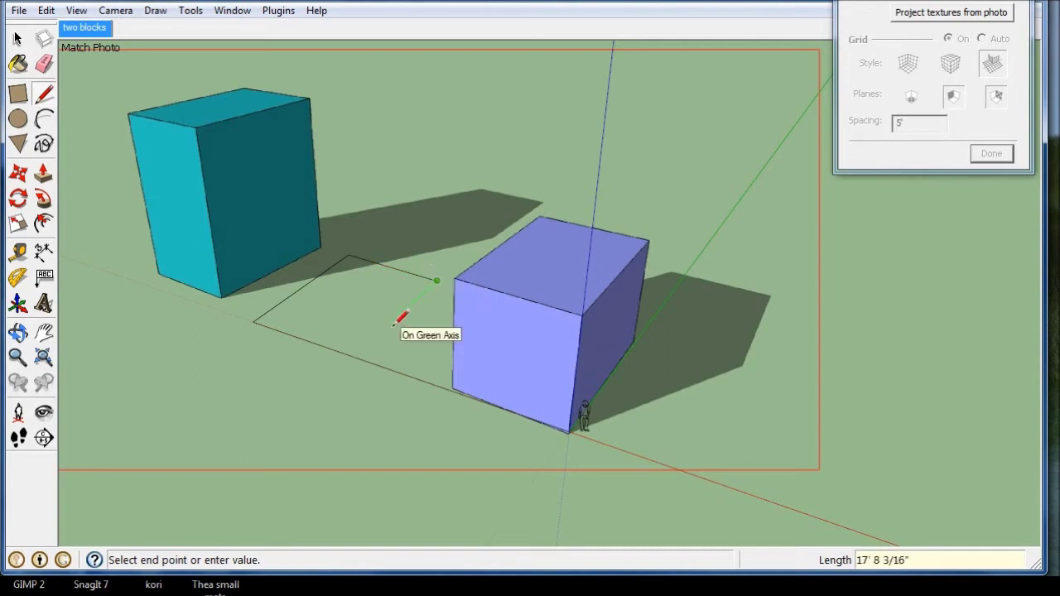
{"action": "type", "text": "30'"}
{"action": "key", "text": "Return"}
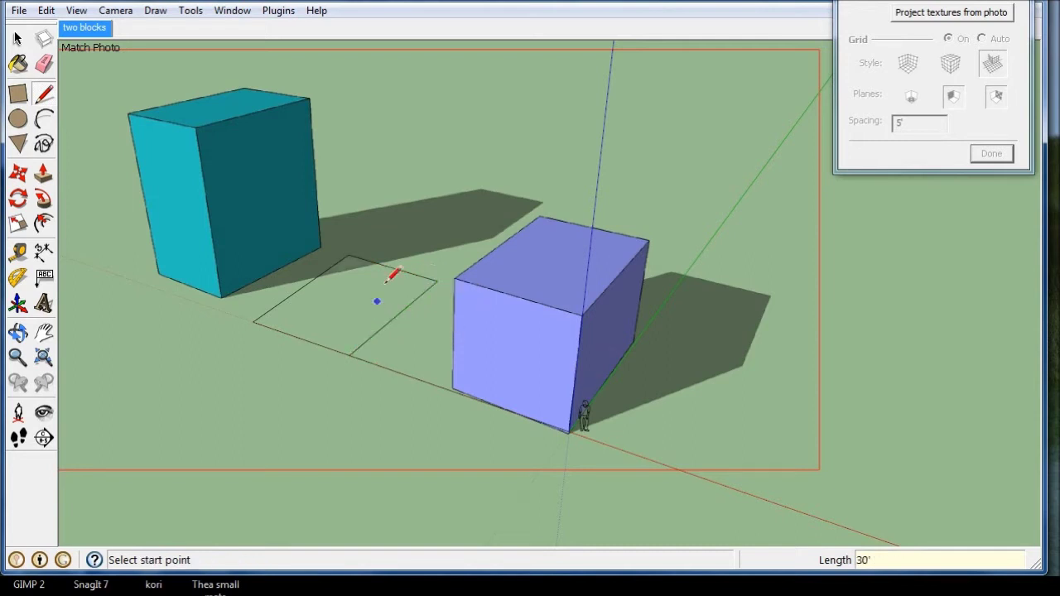
Push/Pull the rectangle up 50' into a tall box
{"action": "left_click", "coordinate": [44, 172]}
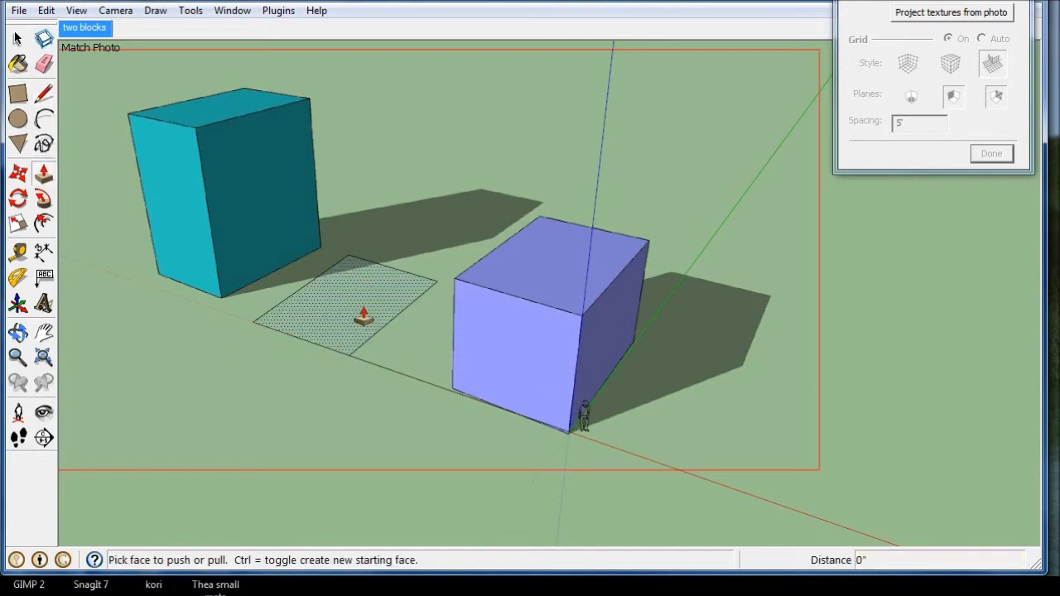
{"action": "left_click", "coordinate": [360, 311]}
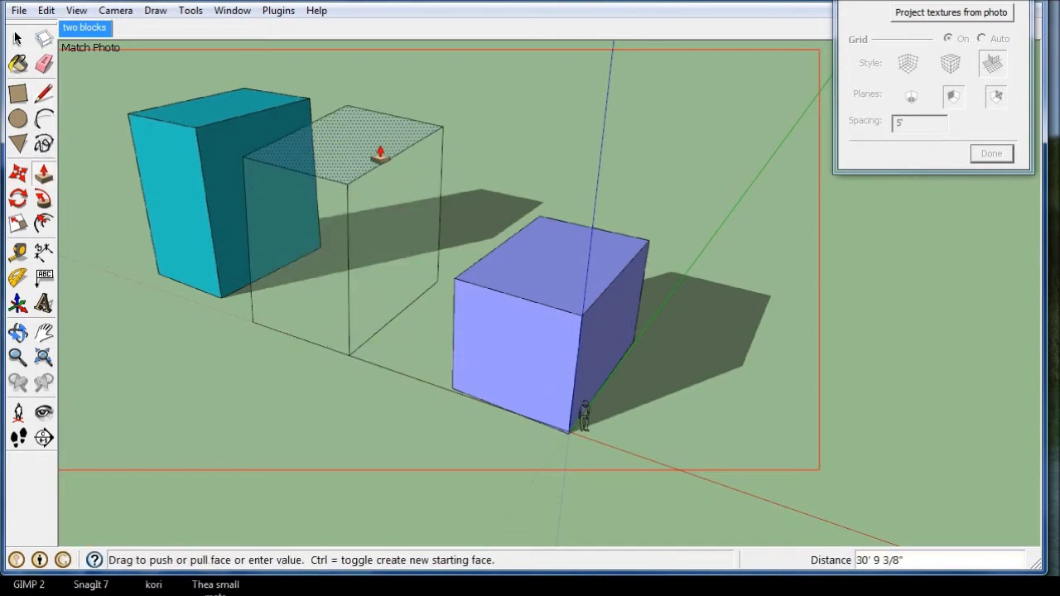
{"action": "type", "text": "50"}
{"action": "key", "text": "Return"}
{"action": "scroll", "coordinate": [415, 355], "scroll_direction": "down", "scroll_amount": 3}
{"action": "scroll", "coordinate": [414, 340], "scroll_direction": "up", "scroll_amount": 1}
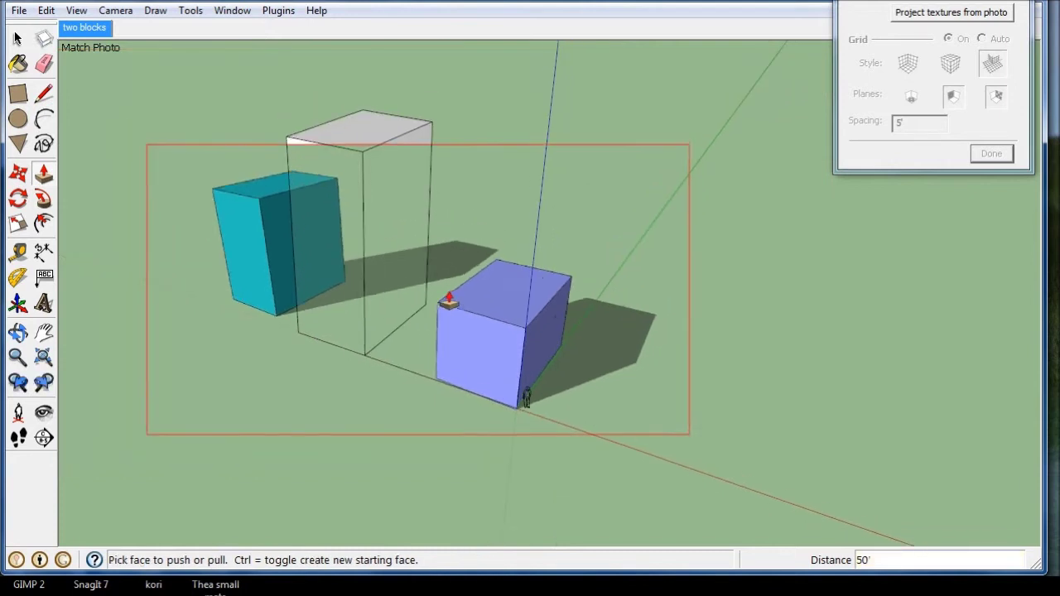
{"action": "scroll", "coordinate": [448, 303], "scroll_direction": "up", "scroll_amount": 1}
{"action": "left_click", "coordinate": [18, 39]}
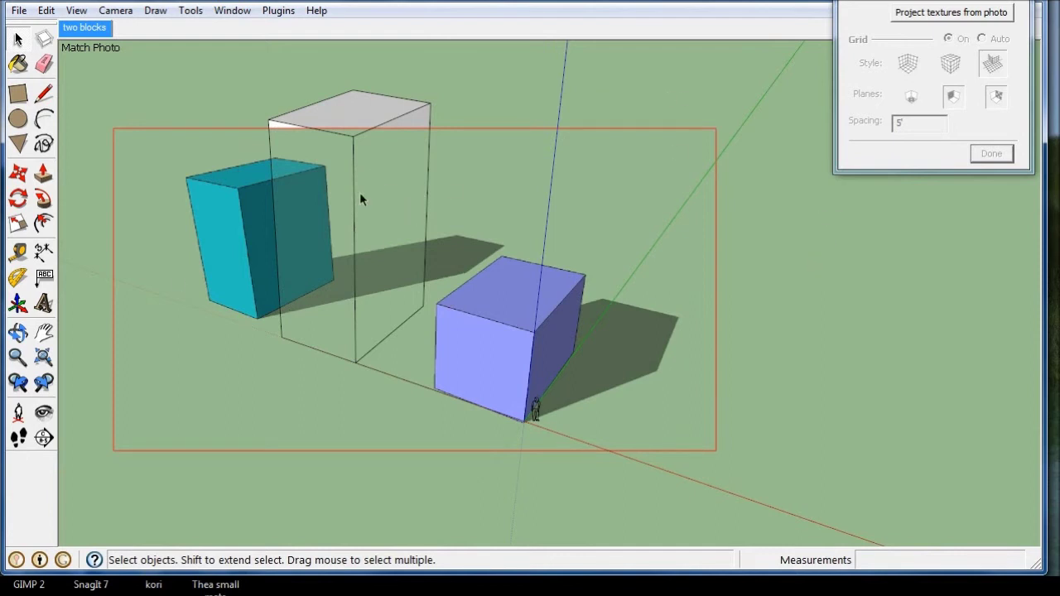
Open the Styles panel's Edit tab at the Modeling settings with Match Photo options
{"action": "left_click", "coordinate": [232, 10]}
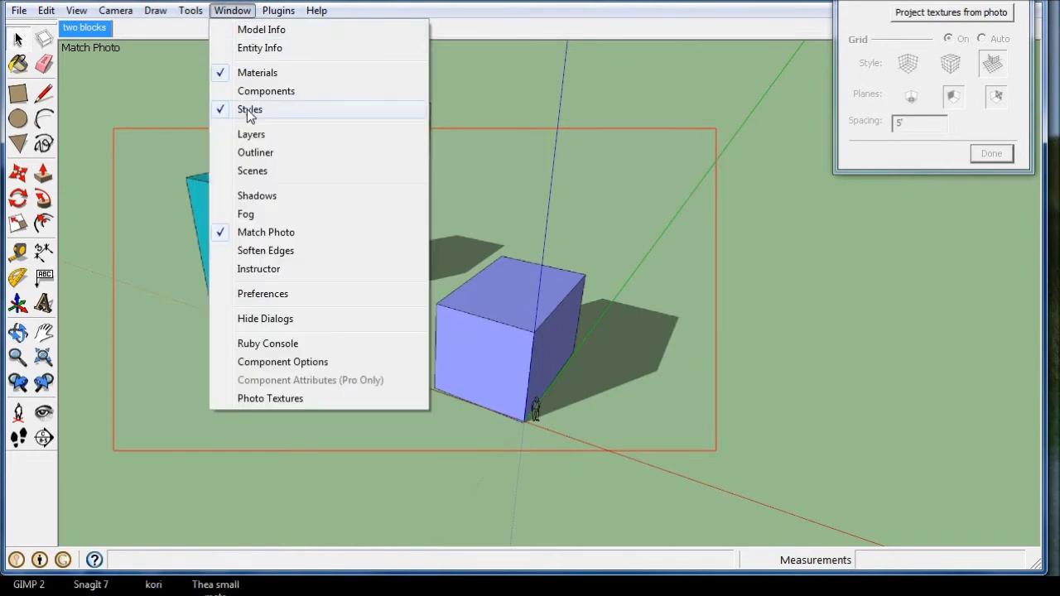
{"action": "left_click", "coordinate": [249, 111]}
{"action": "left_click", "coordinate": [233, 11]}
{"action": "left_click", "coordinate": [249, 111]}
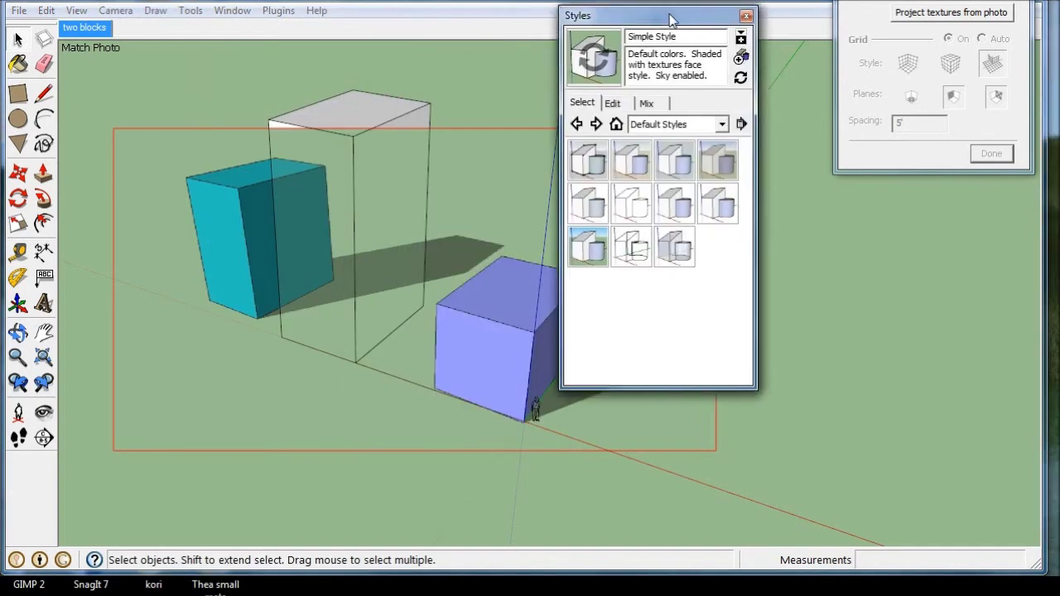
{"action": "left_click", "coordinate": [618, 107]}
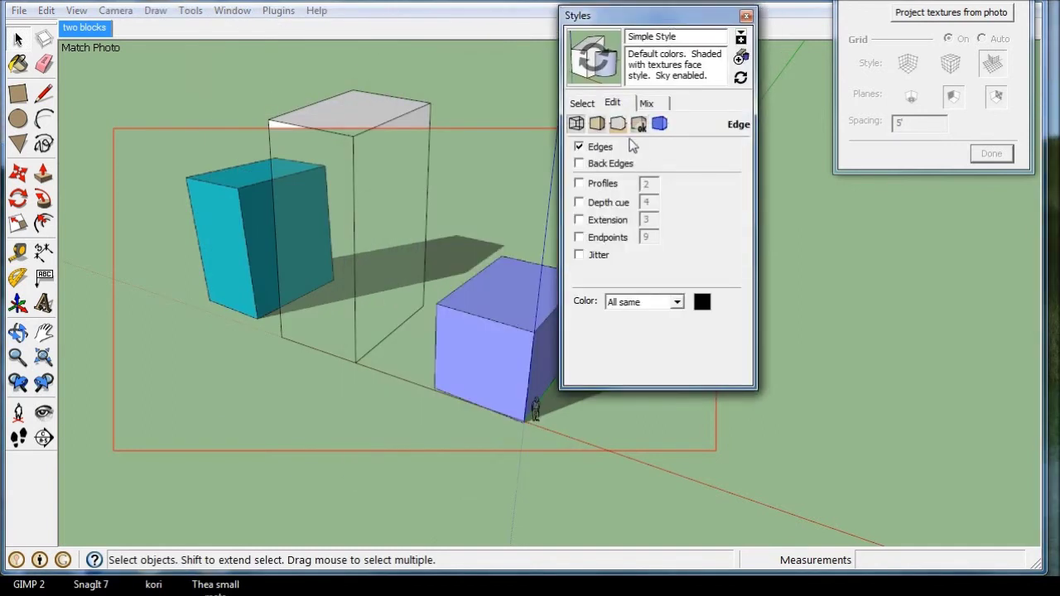
{"action": "left_click", "coordinate": [654, 124]}
{"action": "left_click", "coordinate": [659, 124]}
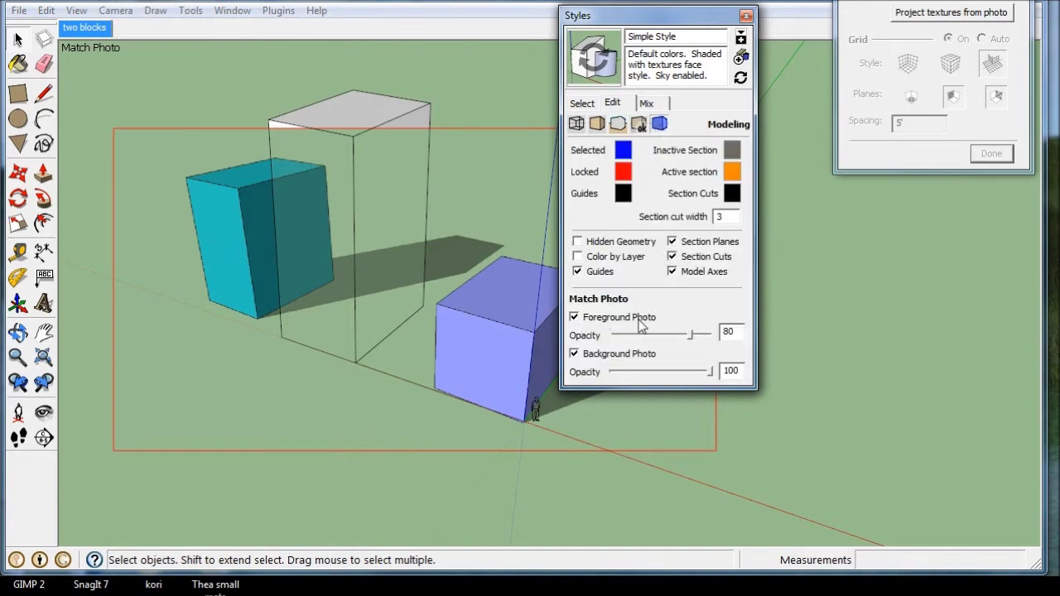
Set Foreground Photo opacity to 100 and turn the foreground photo off
{"action": "left_click", "coordinate": [574, 318]}
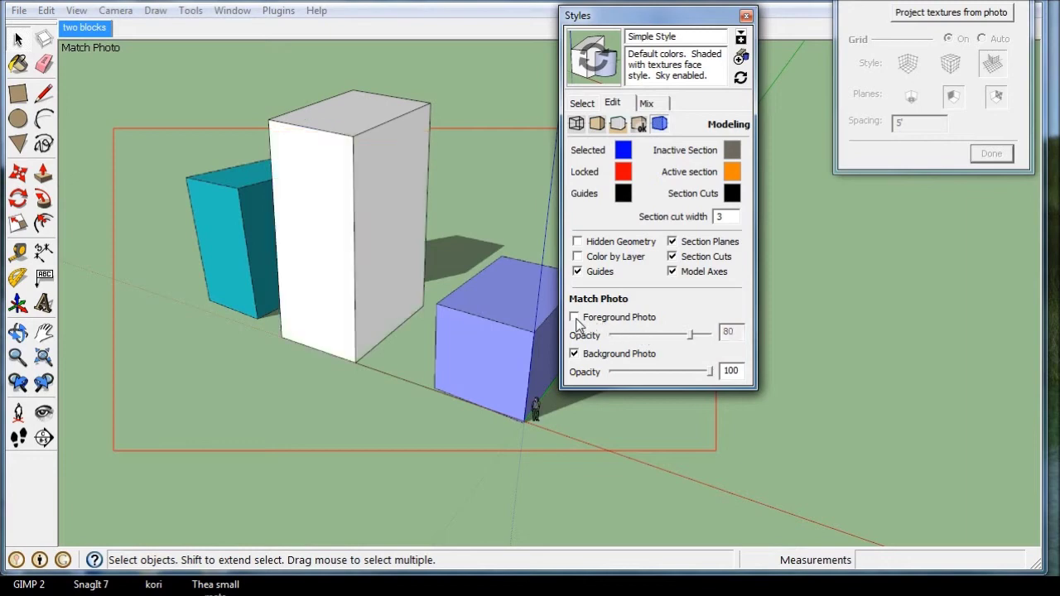
{"action": "left_click", "coordinate": [575, 318]}
{"action": "left_click_drag", "start_coordinate": [696, 334], "coordinate": [746, 342]}
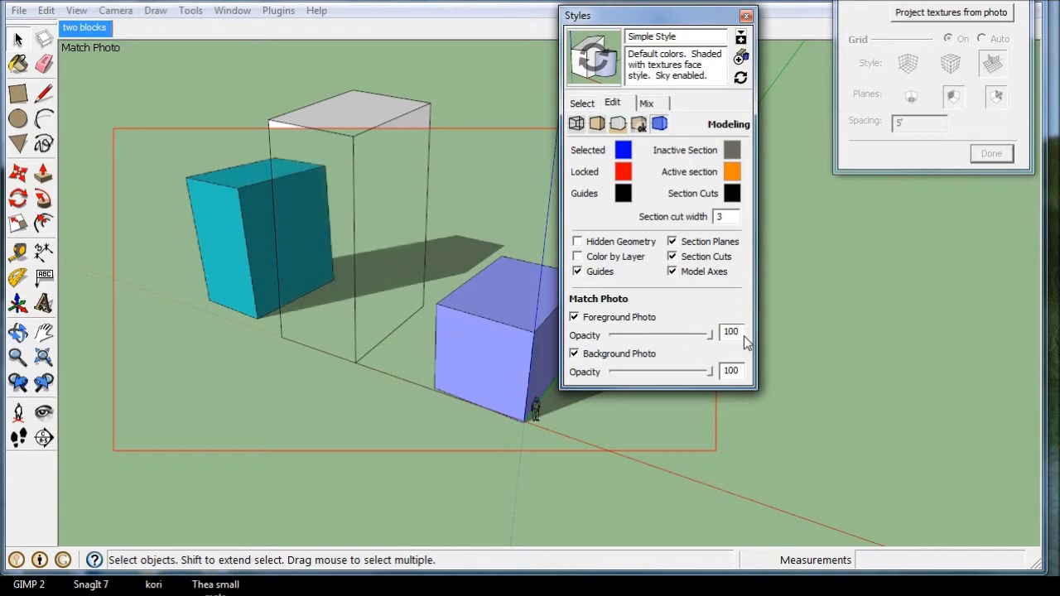
{"action": "left_click", "coordinate": [574, 318]}
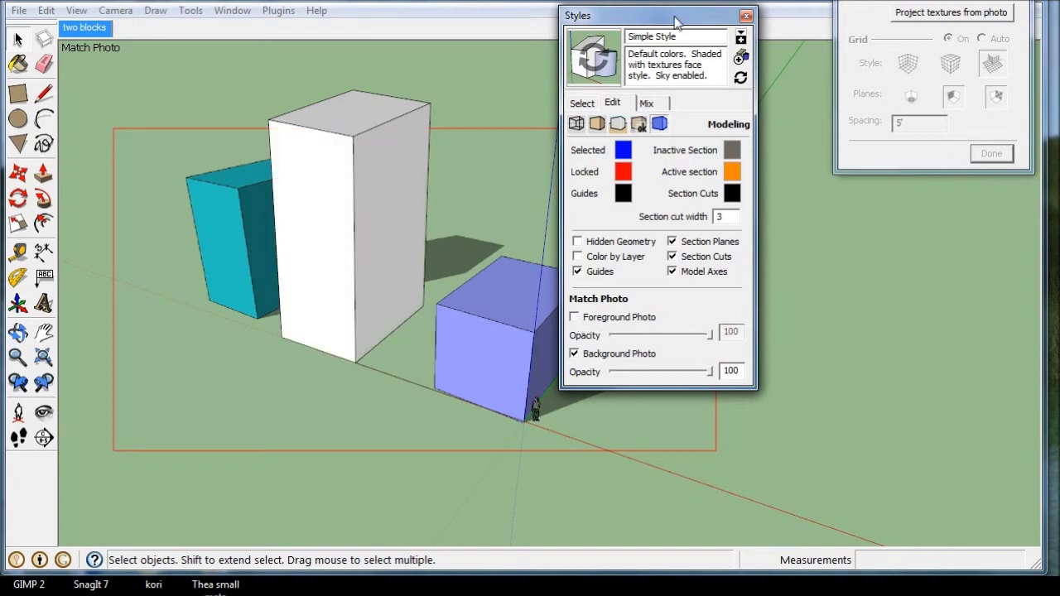
{"action": "left_click_drag", "start_coordinate": [684, 18], "coordinate": [665, 52]}
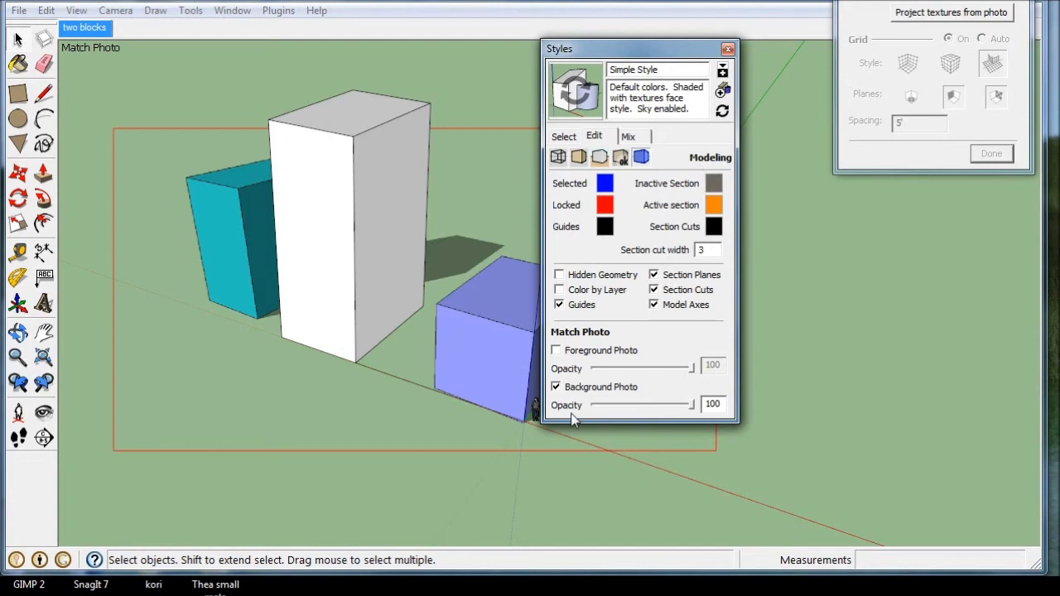
Test the Background Photo toggle and opacity, leaving it at 100, then close Styles
{"action": "left_click", "coordinate": [556, 388]}
{"action": "left_click", "coordinate": [556, 388]}
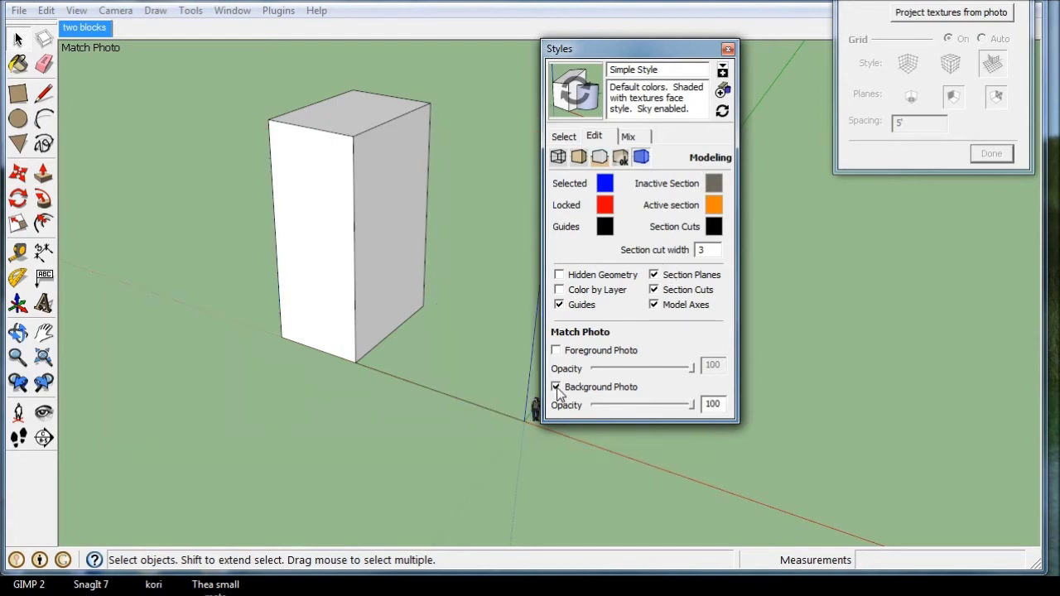
{"action": "mouse_move", "coordinate": [691, 406]}
{"action": "left_mouse_down"}
{"action": "mouse_move", "coordinate": [596, 405]}
{"action": "mouse_move", "coordinate": [711, 414]}
{"action": "left_mouse_up"}
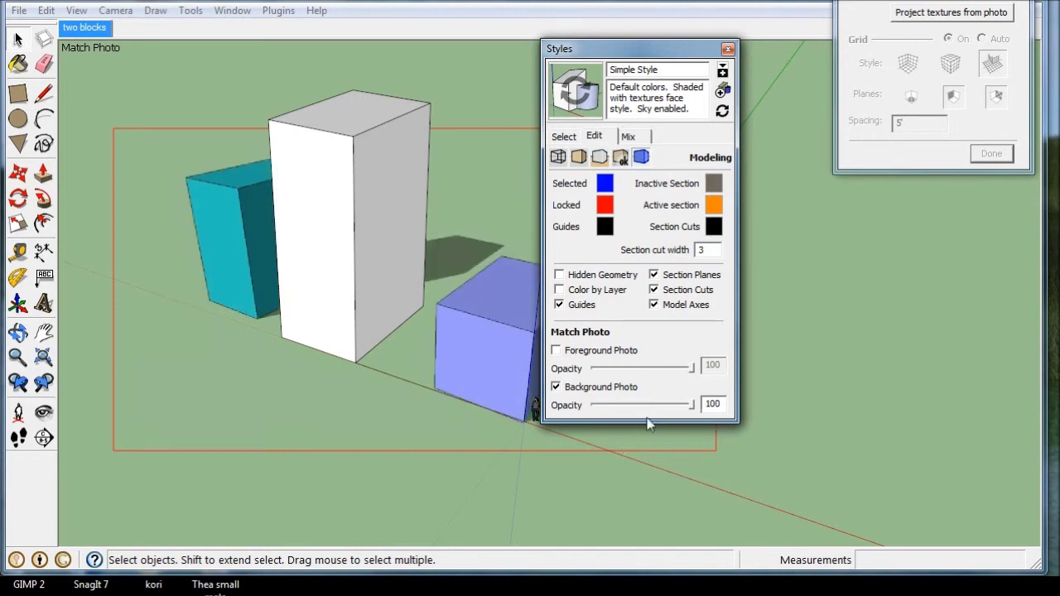
{"action": "left_click_drag", "start_coordinate": [660, 55], "coordinate": [648, 72]}
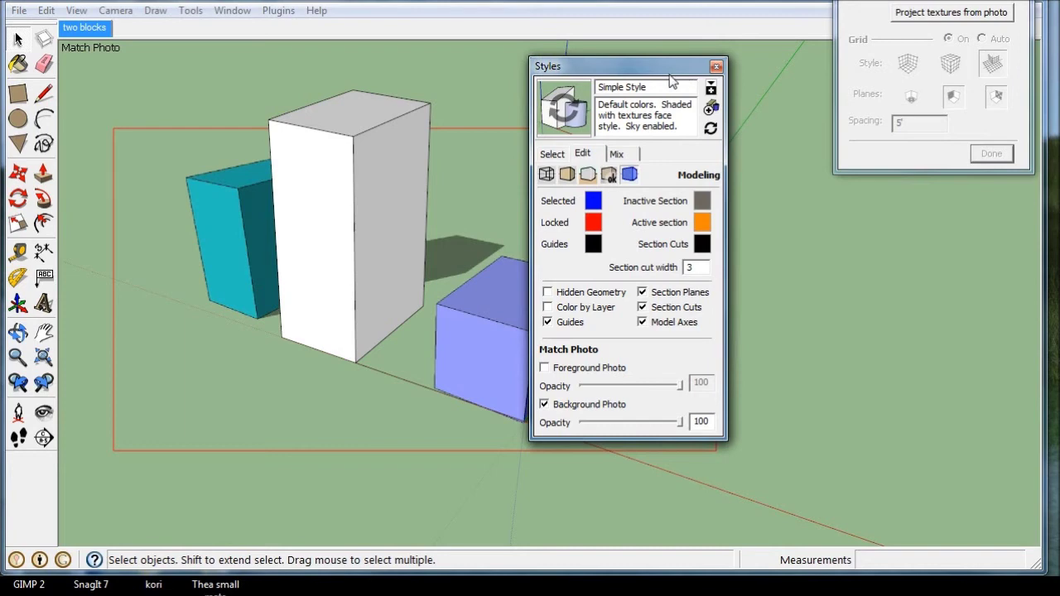
{"action": "left_click", "coordinate": [716, 66]}
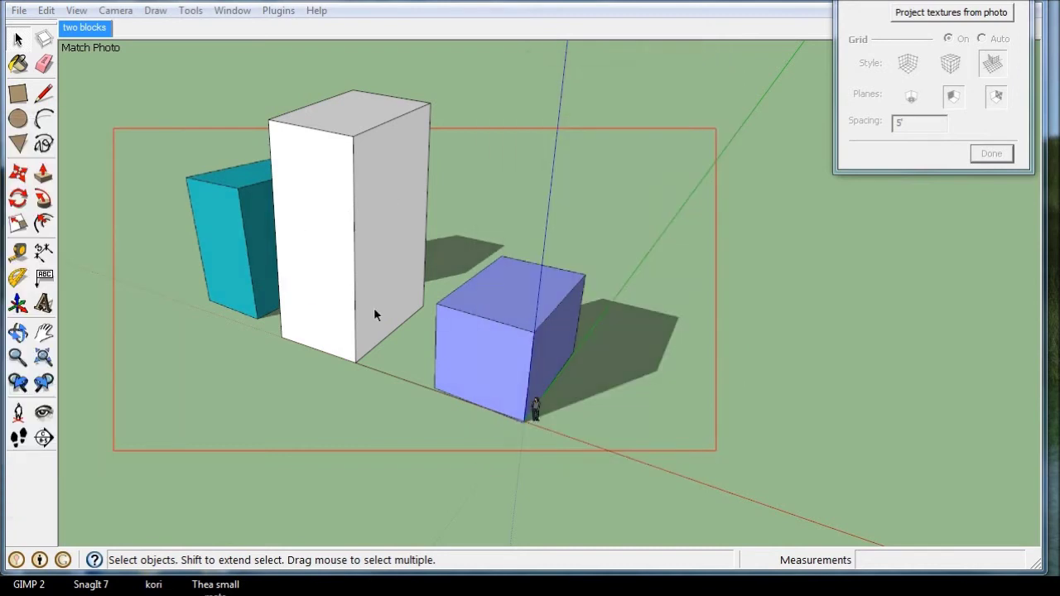
Paint the white box's two visible walls with Brick_Rough_Dark
{"action": "scroll", "coordinate": [367, 346], "scroll_direction": "up", "scroll_amount": 3}
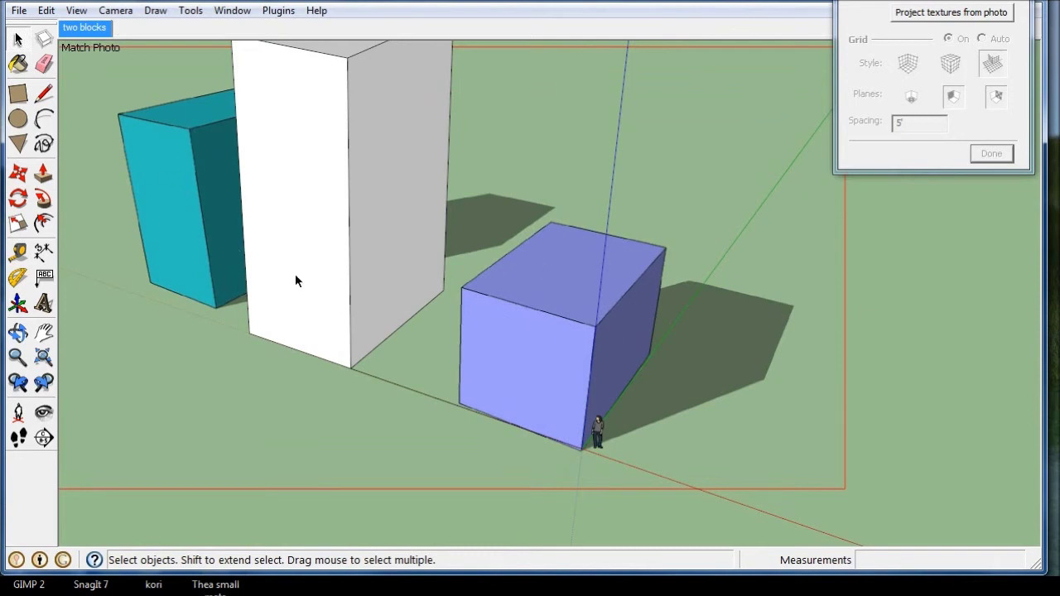
{"action": "scroll", "coordinate": [349, 416], "scroll_direction": "down", "scroll_amount": 2}
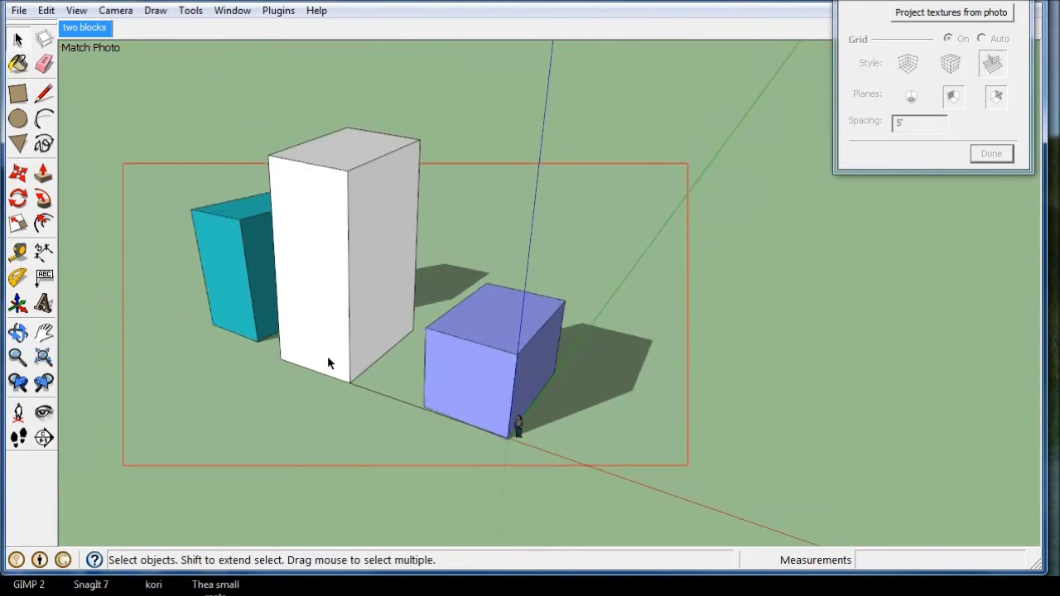
{"action": "mouse_move", "coordinate": [338, 329]}
{"action": "middle_mouse_down"}
{"action": "mouse_move", "coordinate": [366, 395]}
{"action": "mouse_move", "coordinate": [491, 263]}
{"action": "middle_mouse_up"}
{"action": "scroll", "coordinate": [285, 331], "scroll_direction": "up", "scroll_amount": 3}
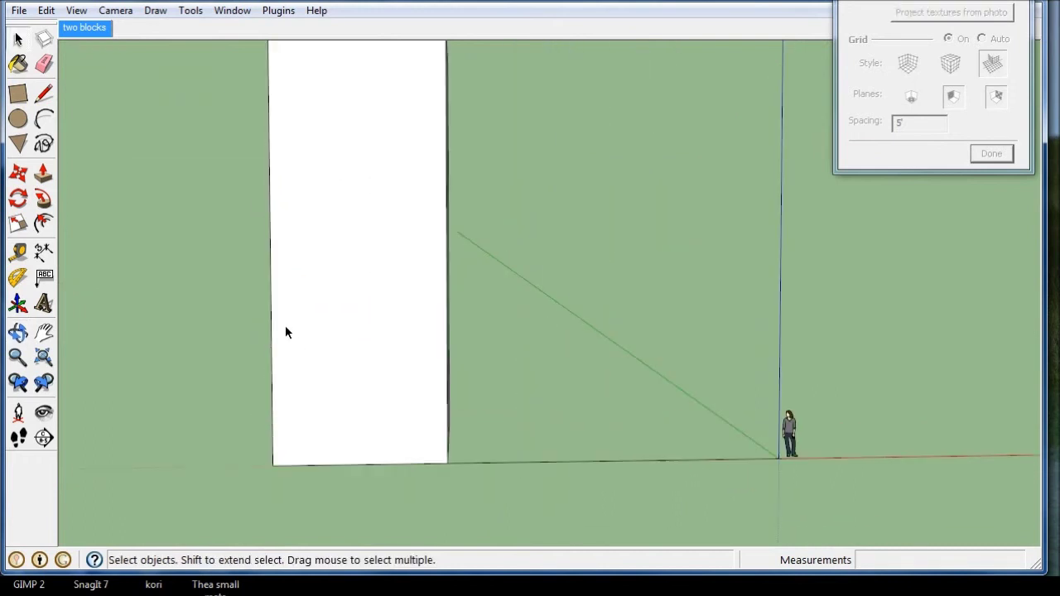
{"action": "left_click", "coordinate": [18, 63]}
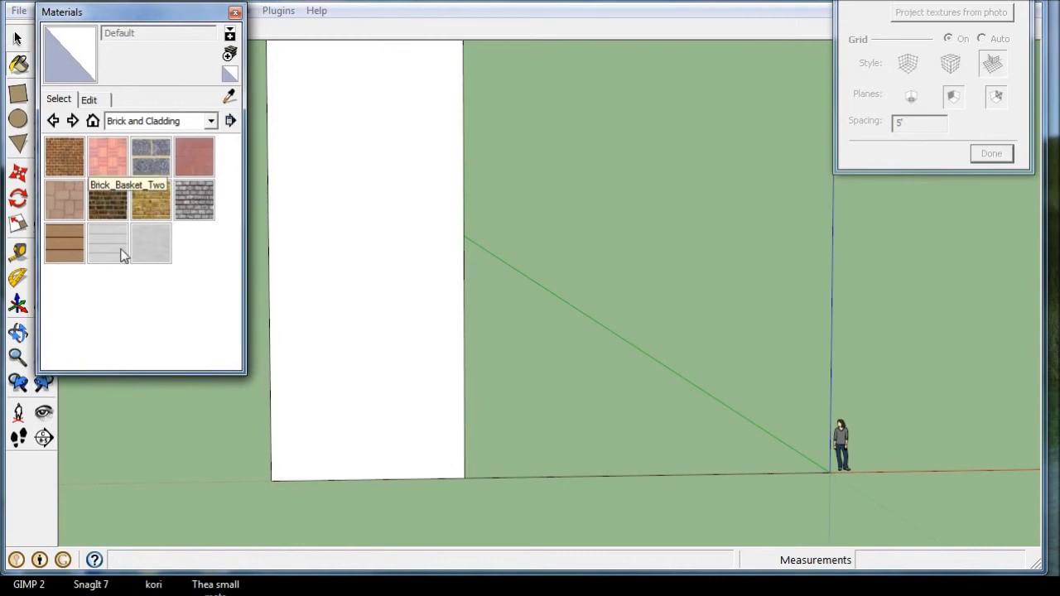
{"action": "left_click", "coordinate": [113, 199]}
{"action": "left_click", "coordinate": [326, 236]}
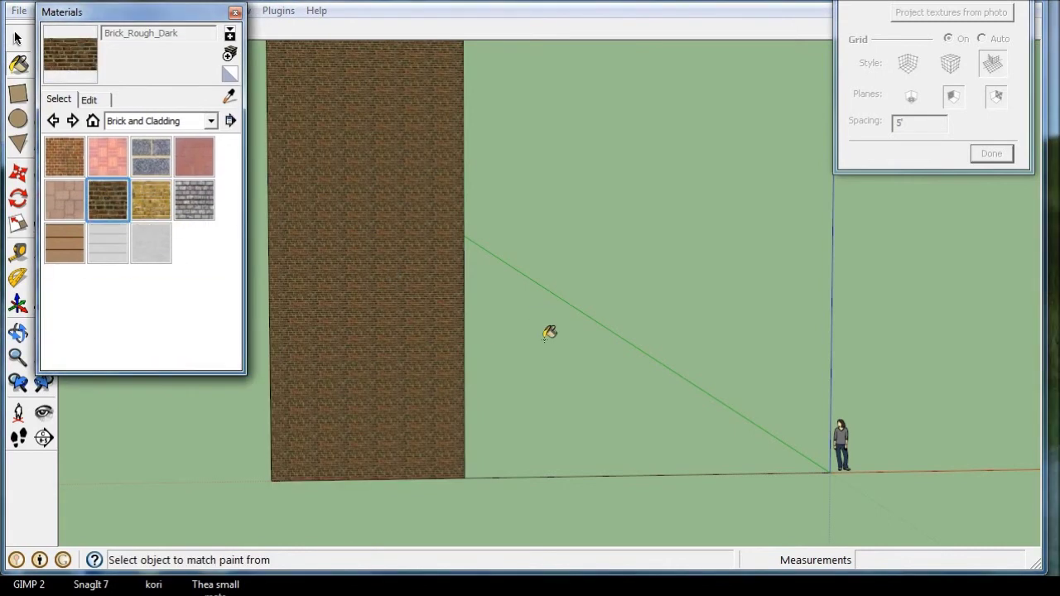
{"action": "middle_click_drag", "start_coordinate": [549, 329], "coordinate": [326, 367]}
{"action": "left_click", "coordinate": [530, 262]}
{"action": "mouse_move", "coordinate": [530, 262]}
{"action": "middle_mouse_down"}
{"action": "mouse_move", "coordinate": [307, 435]}
{"action": "mouse_move", "coordinate": [580, 253]}
{"action": "mouse_move", "coordinate": [663, 241]}
{"action": "mouse_move", "coordinate": [553, 425]}
{"action": "mouse_move", "coordinate": [516, 246]}
{"action": "middle_mouse_up"}
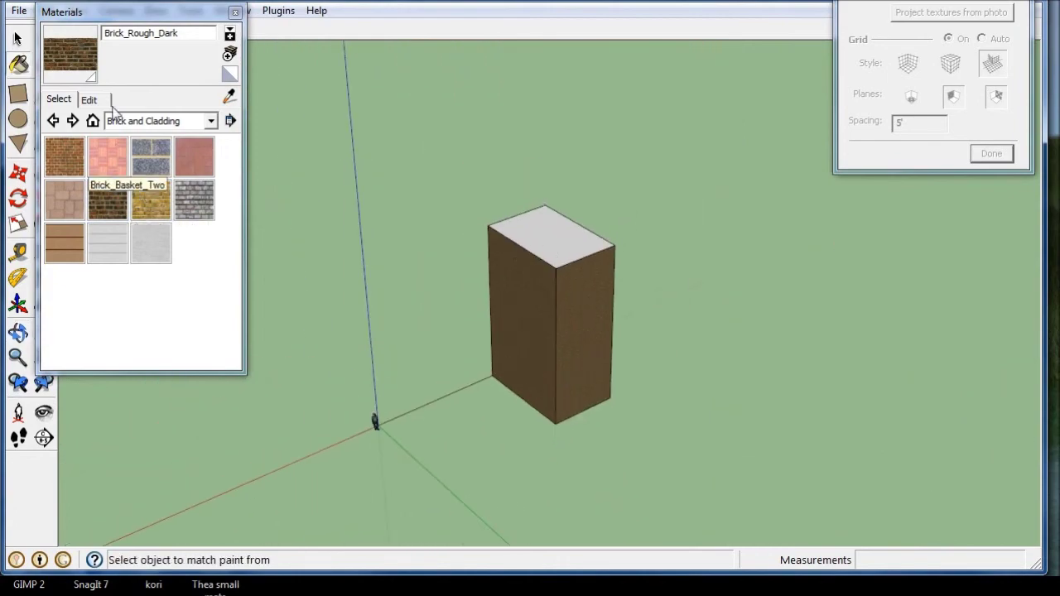
Paint the box's top with Asphalt_New from Asphalt and Concrete, then close Materials
{"action": "left_click", "coordinate": [211, 121]}
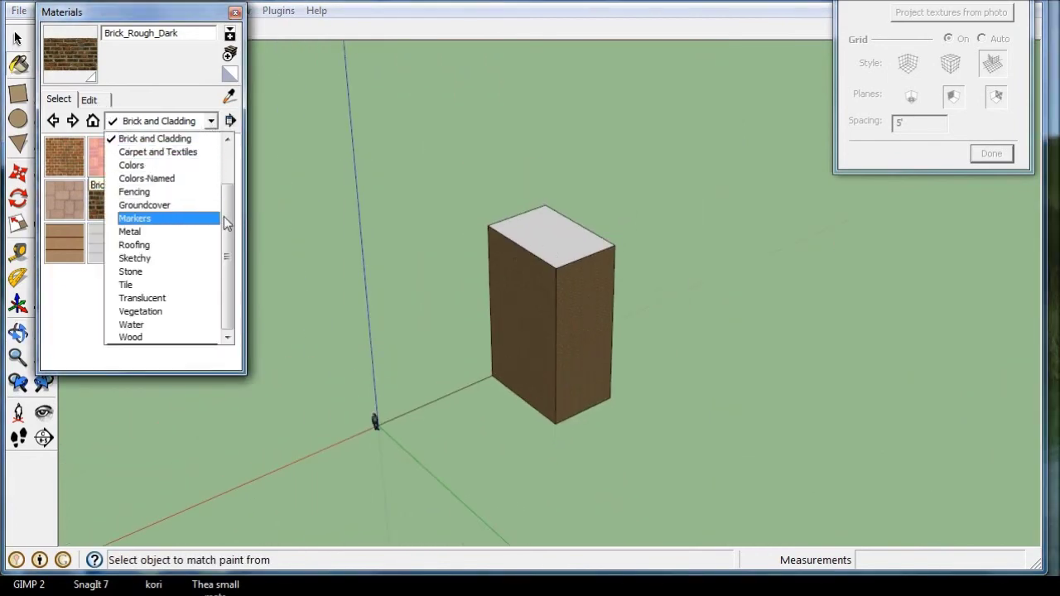
{"action": "scroll", "coordinate": [198, 158], "scroll_direction": "up", "scroll_amount": 2}
{"action": "left_click", "coordinate": [195, 148]}
{"action": "left_click", "coordinate": [55, 148]}
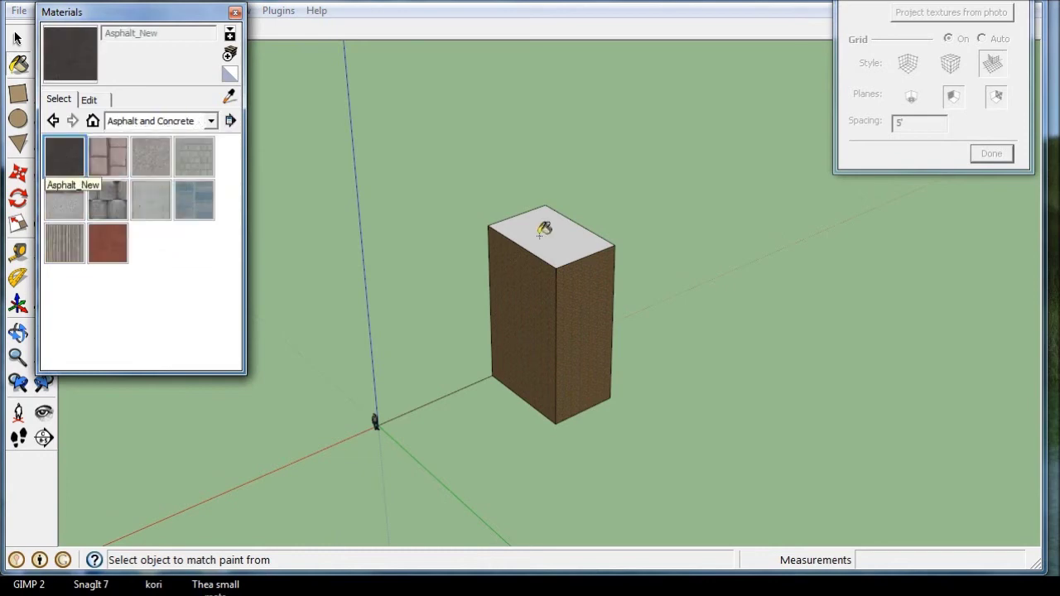
{"action": "left_click", "coordinate": [542, 229]}
{"action": "middle_click_drag", "start_coordinate": [360, 343], "coordinate": [548, 356]}
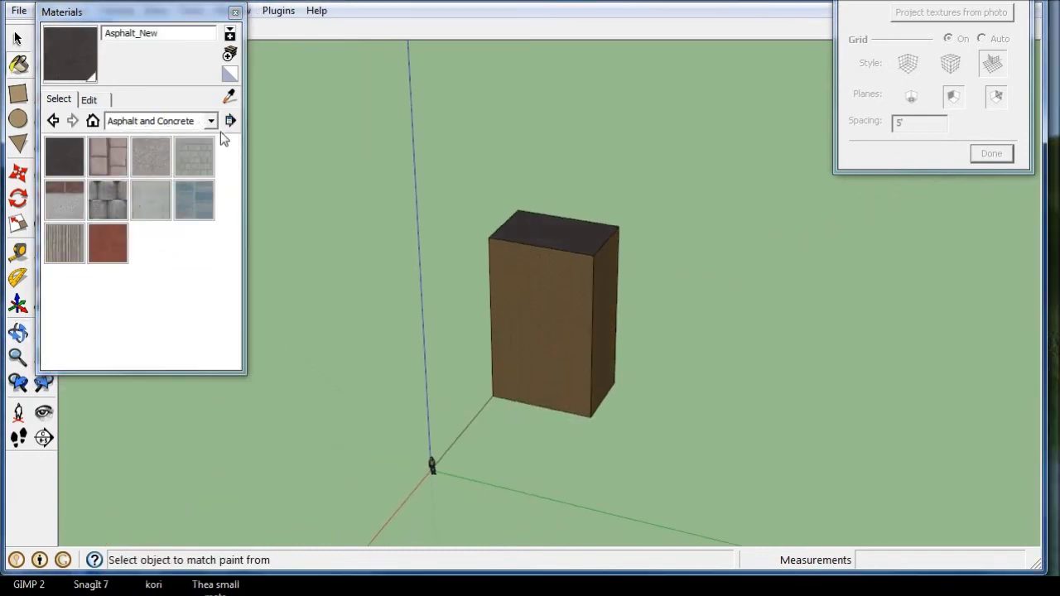
{"action": "left_click", "coordinate": [234, 12]}
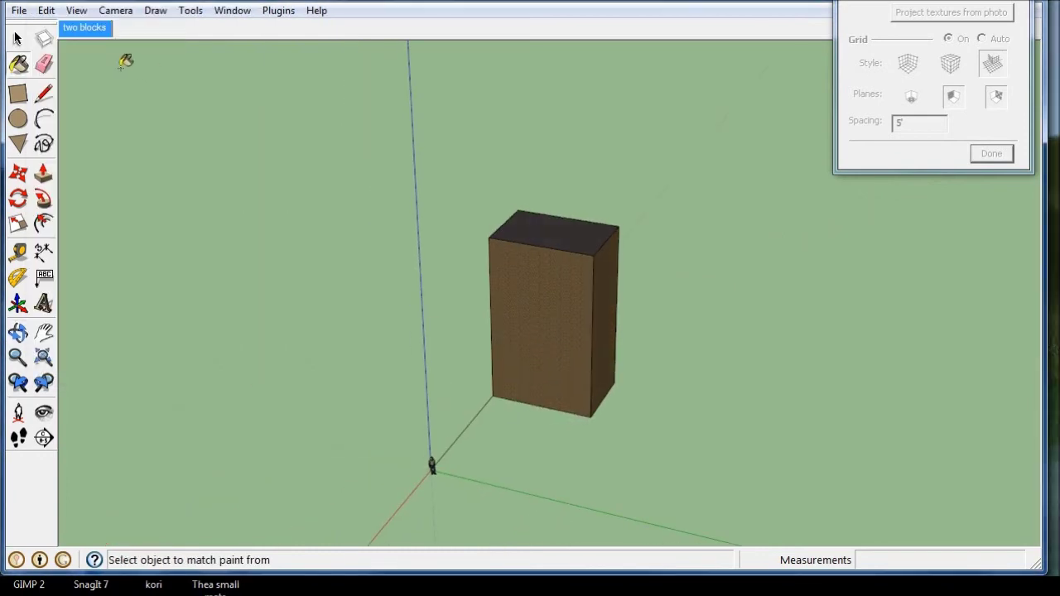
Trace the blue block's bottom, top and rear edges with lines to form a face
{"action": "left_click", "coordinate": [84, 31]}
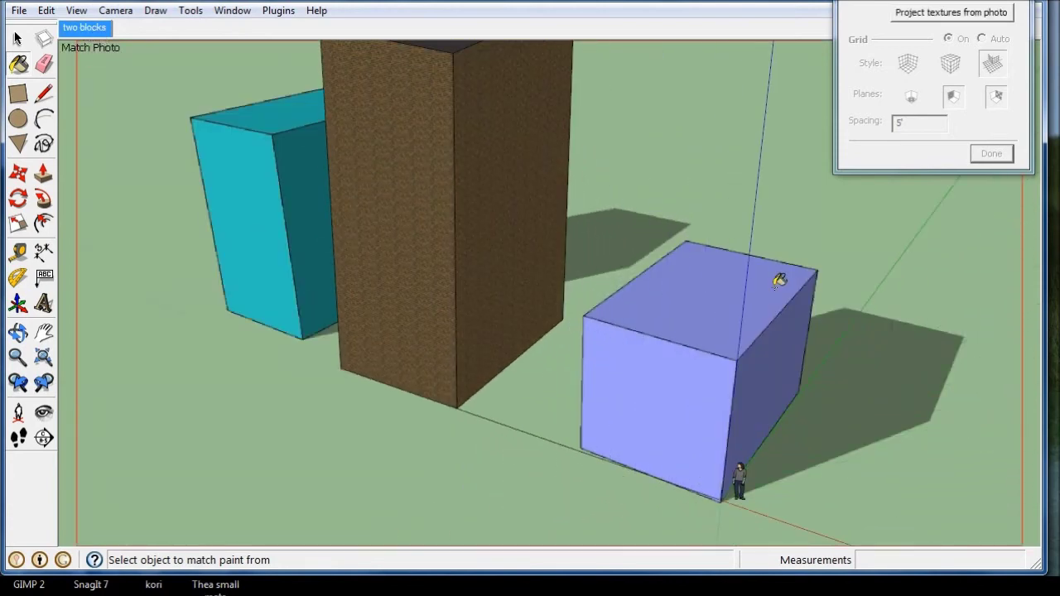
{"action": "scroll", "coordinate": [310, 447], "scroll_direction": "down", "scroll_amount": 2}
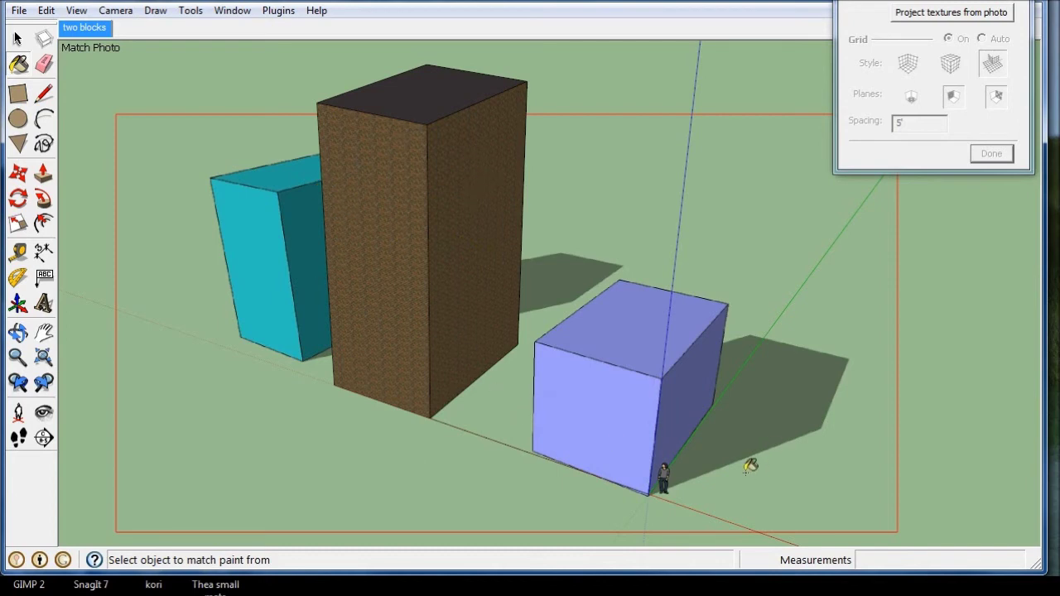
{"action": "scroll", "coordinate": [750, 465], "scroll_direction": "up", "scroll_amount": 1}
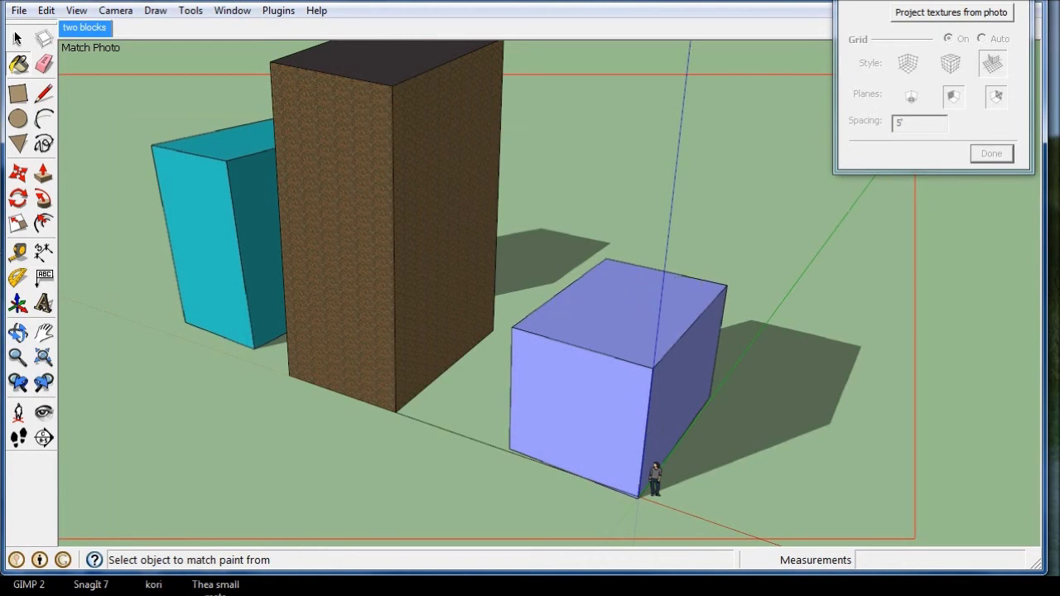
{"action": "left_click", "coordinate": [44, 93]}
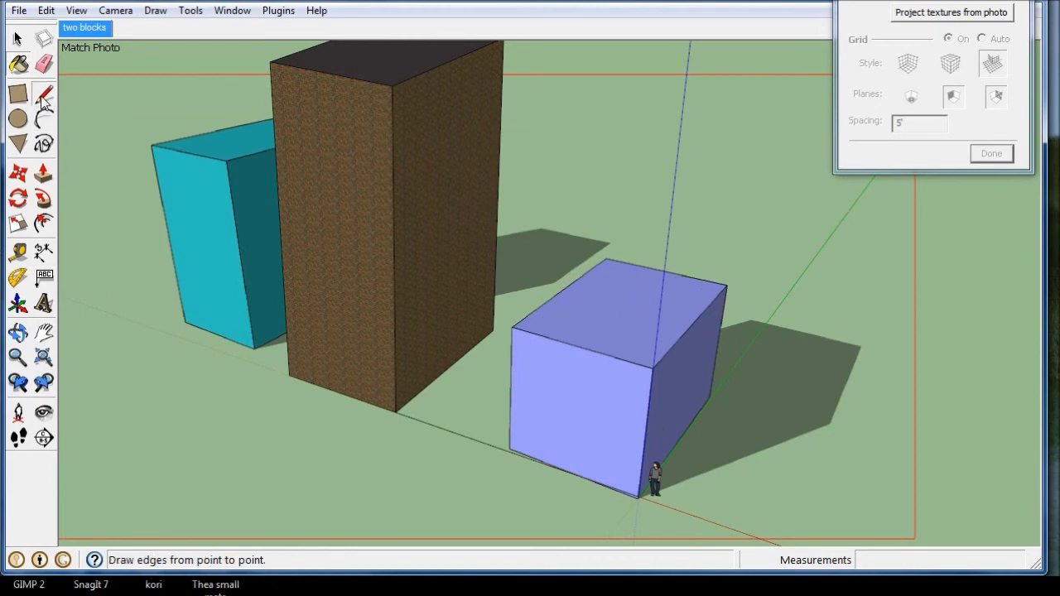
{"action": "left_click", "coordinate": [638, 496]}
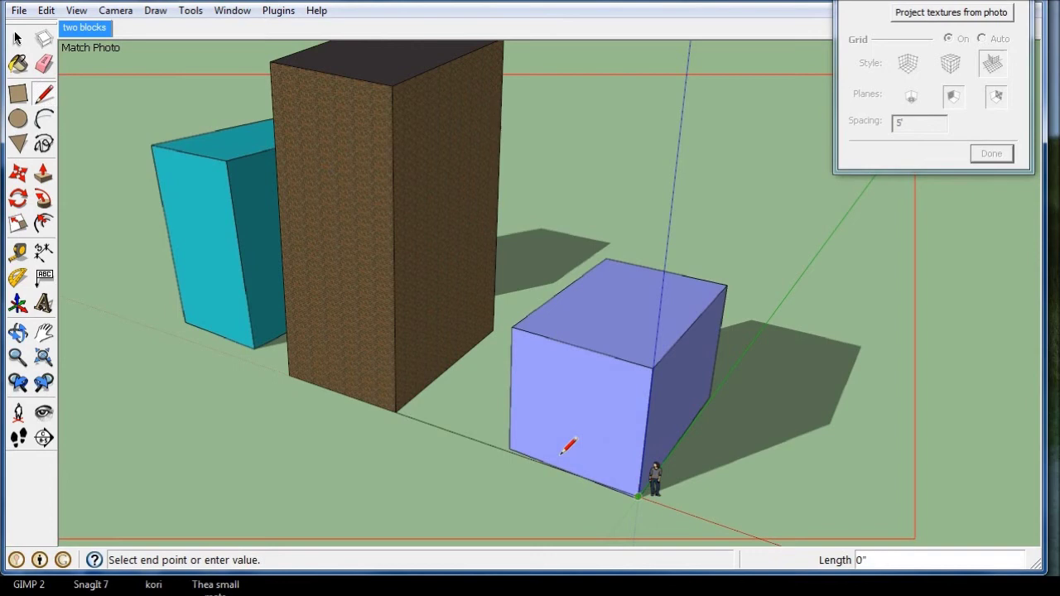
{"action": "left_click", "coordinate": [511, 452]}
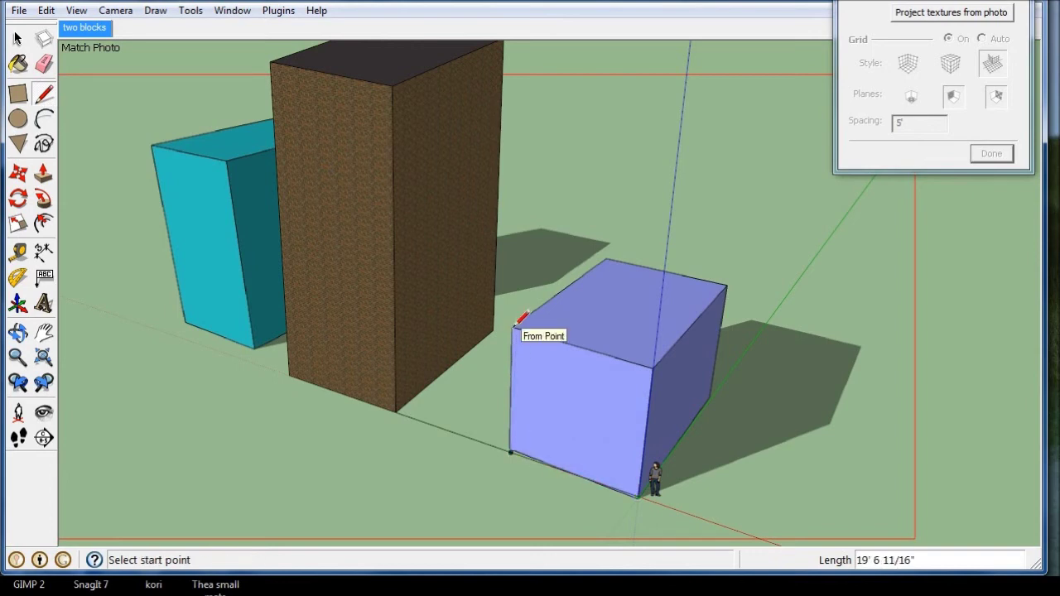
{"action": "left_click", "coordinate": [514, 327]}
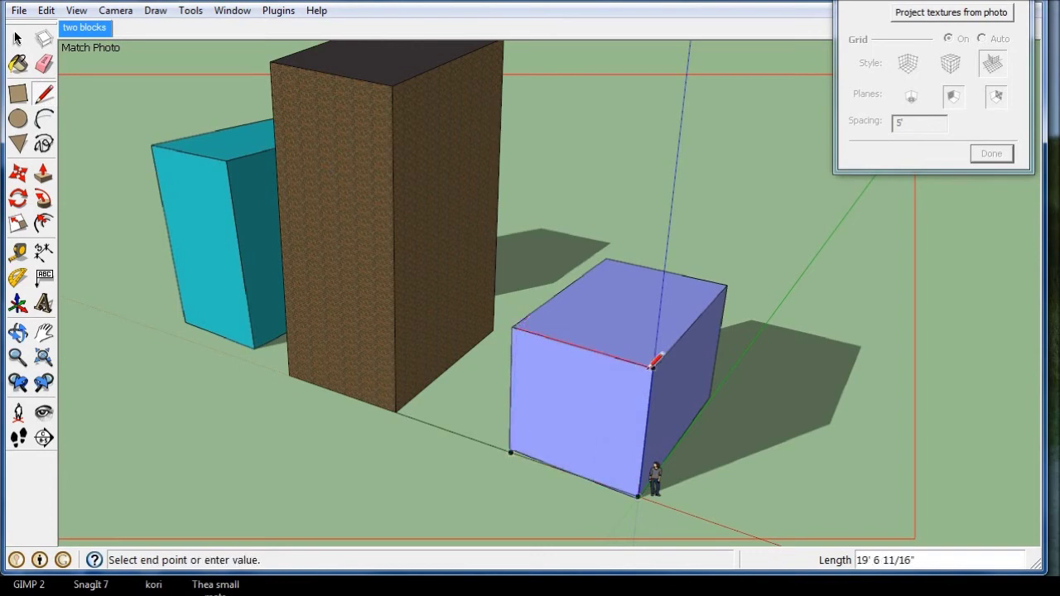
{"action": "left_click", "coordinate": [638, 495]}
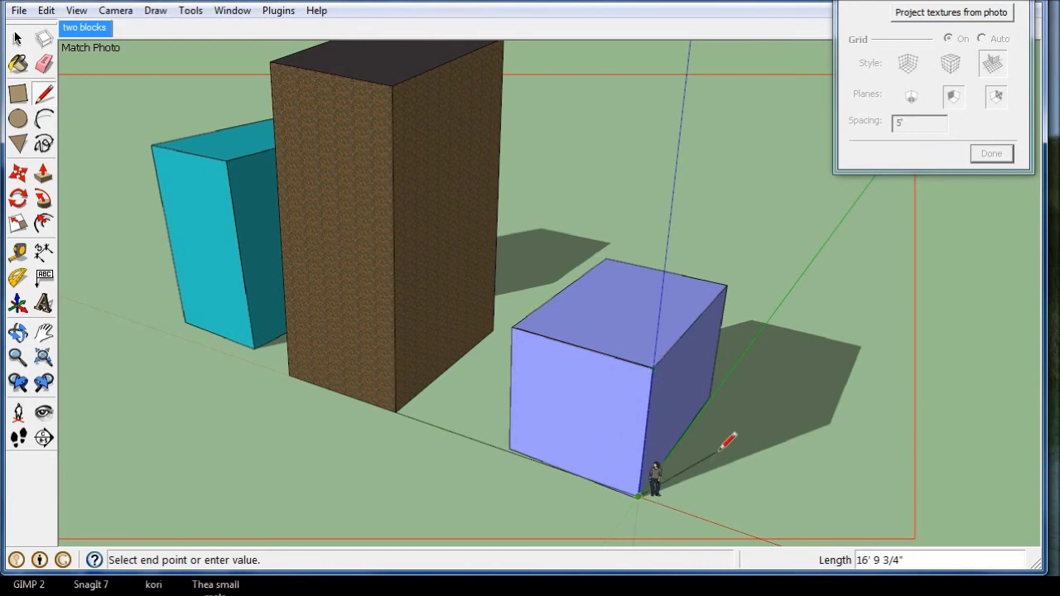
{"action": "middle_click_drag", "start_coordinate": [722, 448], "coordinate": [662, 348]}
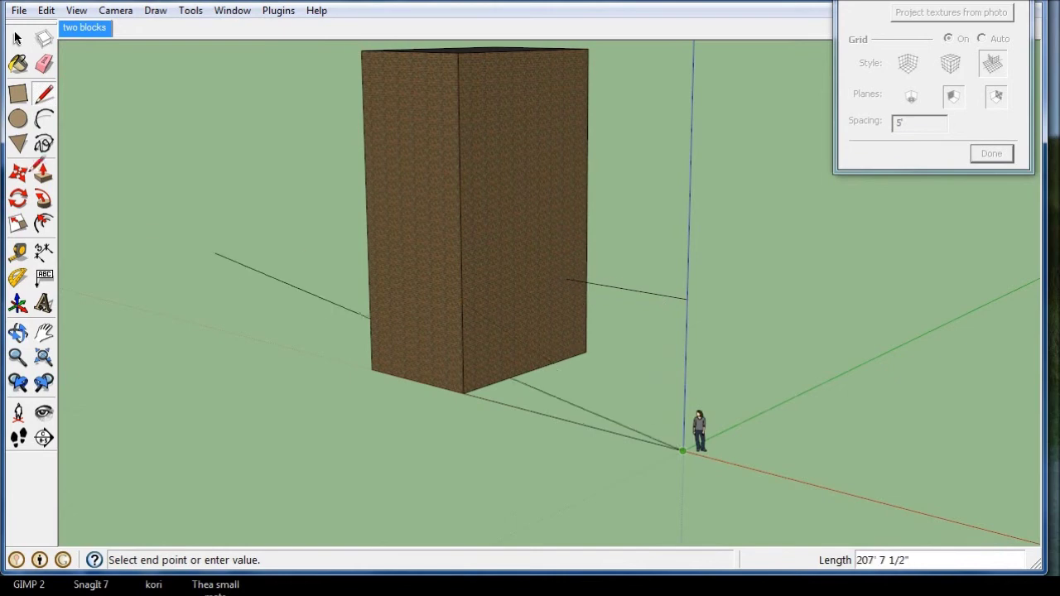
{"action": "left_click", "coordinate": [44, 93]}
{"action": "left_click", "coordinate": [566, 280]}
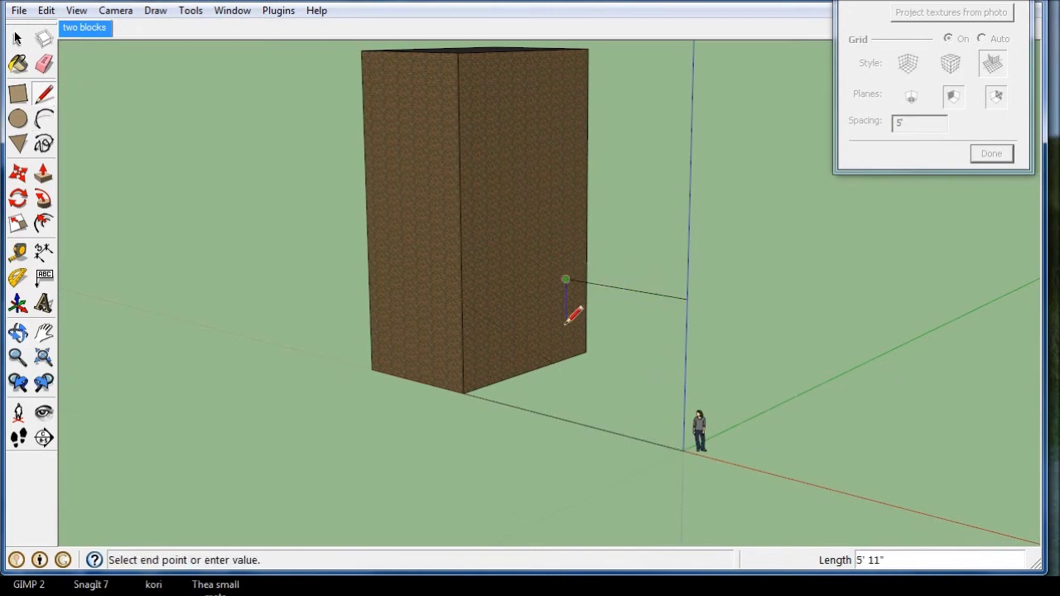
{"action": "left_click", "coordinate": [570, 421]}
{"action": "mouse_move", "coordinate": [596, 378]}
{"action": "middle_mouse_down"}
{"action": "mouse_move", "coordinate": [727, 383]}
{"action": "mouse_move", "coordinate": [355, 440]}
{"action": "middle_mouse_up"}
Push/Pull the traced face into a box and return to the two blocks scene
{"action": "left_click", "coordinate": [86, 30]}
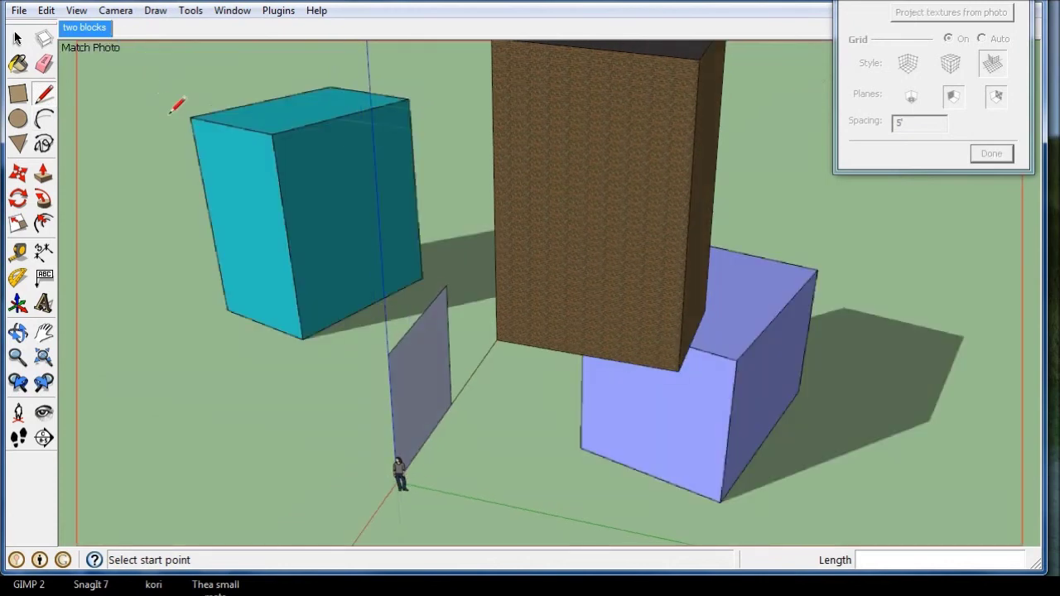
{"action": "middle_click_drag", "start_coordinate": [623, 431], "coordinate": [356, 423]}
{"action": "key", "text": "p"}
{"action": "left_click", "coordinate": [340, 313]}
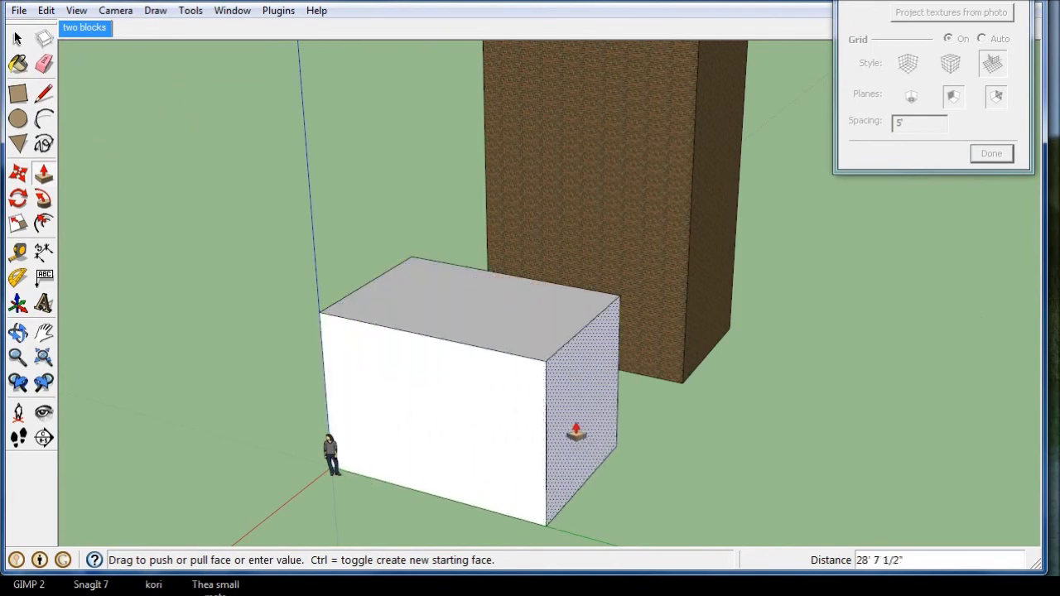
{"action": "left_click", "coordinate": [556, 423]}
{"action": "key", "text": "space"}
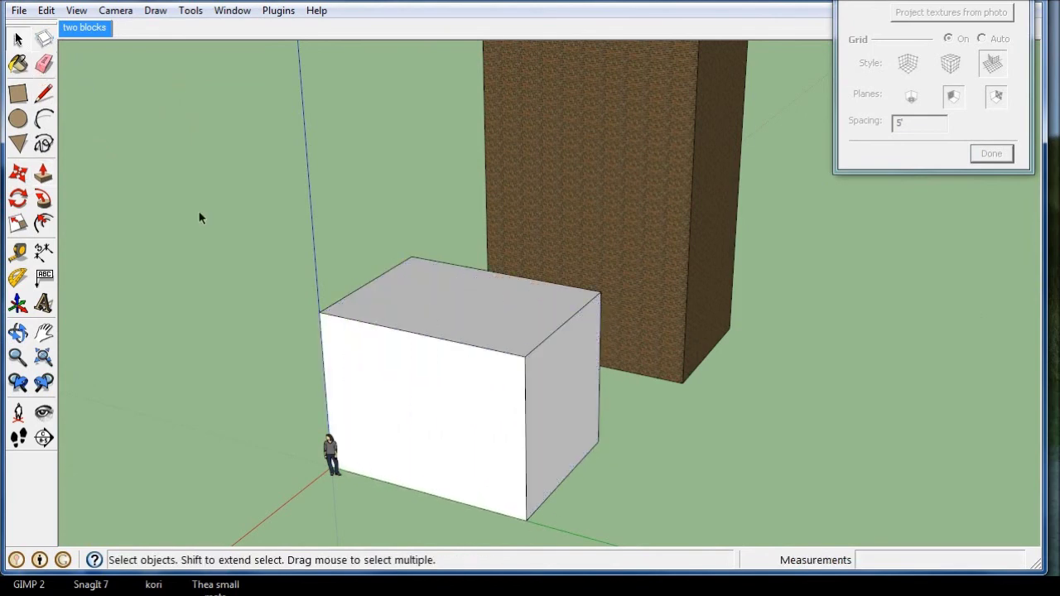
{"action": "left_click", "coordinate": [85, 30]}
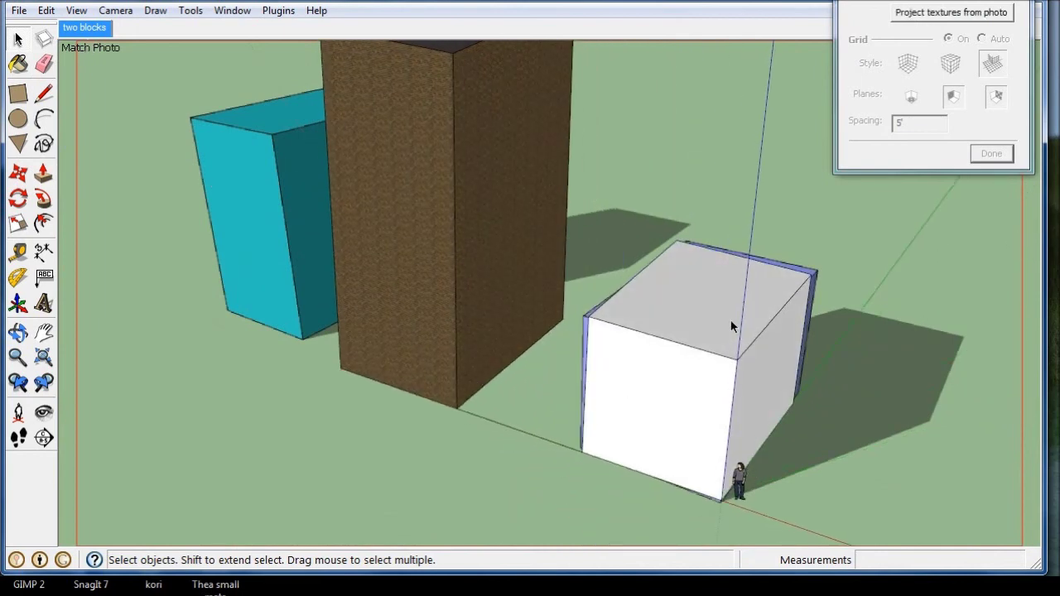
Project the photo texture onto the traced box, overwriting materials and trimming partially visible faces
{"action": "triple_click", "coordinate": [697, 325]}
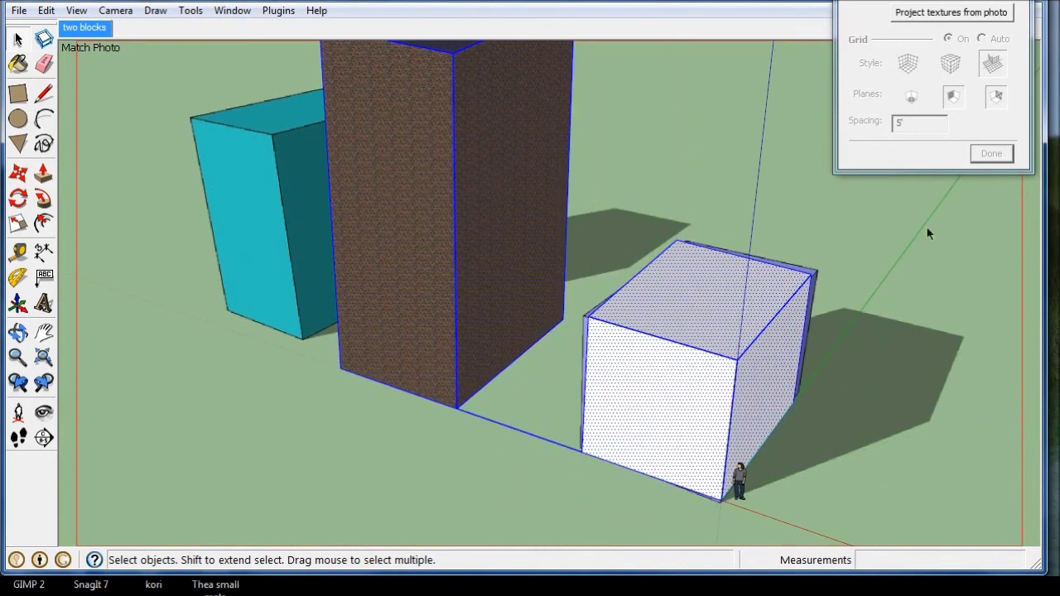
{"action": "left_click", "coordinate": [888, 281]}
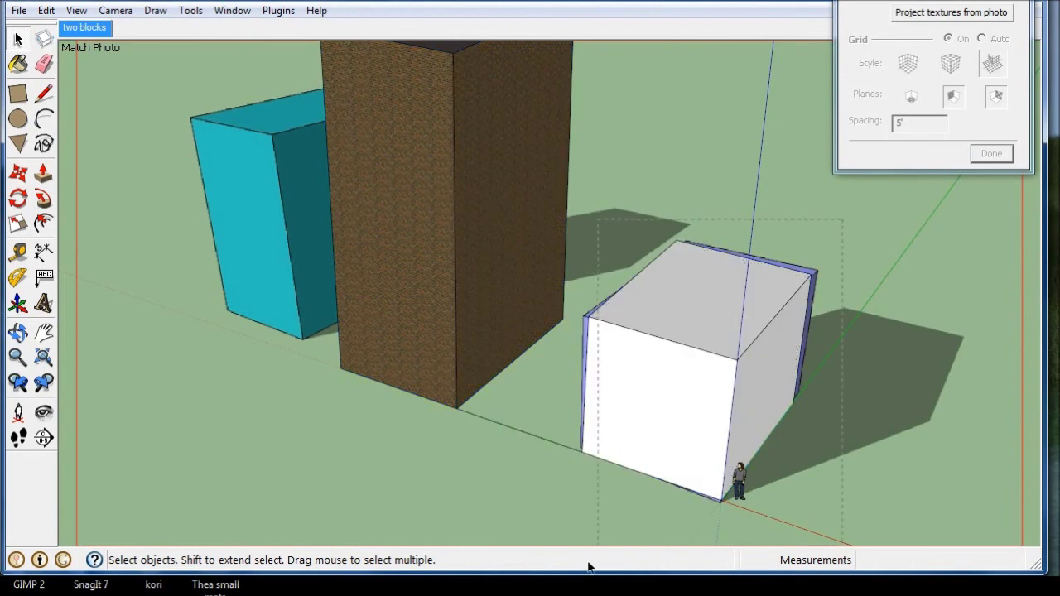
{"action": "left_click_drag", "start_coordinate": [590, 539], "coordinate": [590, 539]}
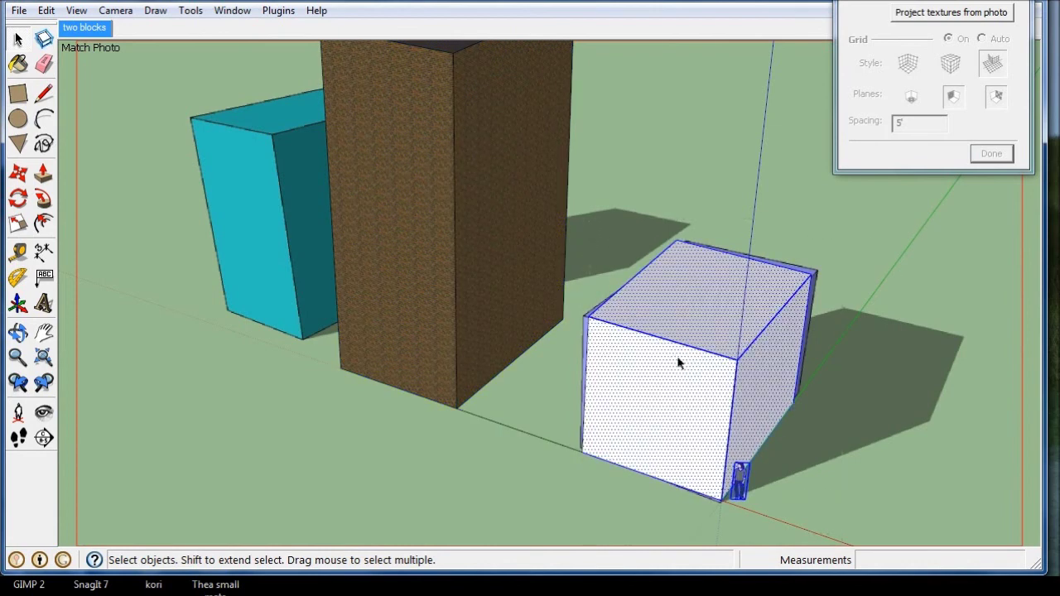
{"action": "left_click_drag", "start_coordinate": [903, 0], "coordinate": [901, 135]}
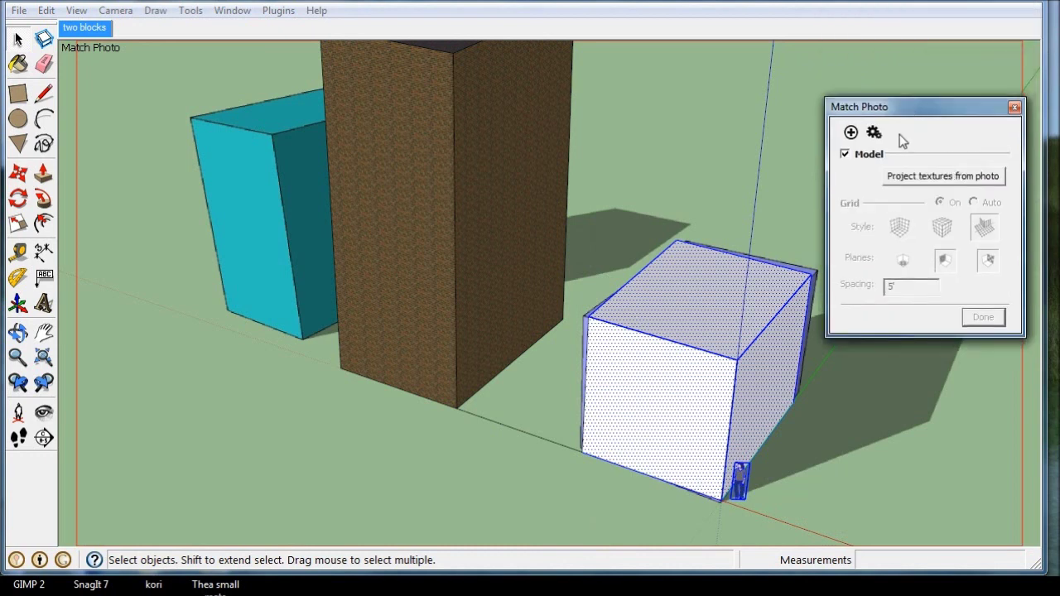
{"action": "left_click", "coordinate": [905, 179]}
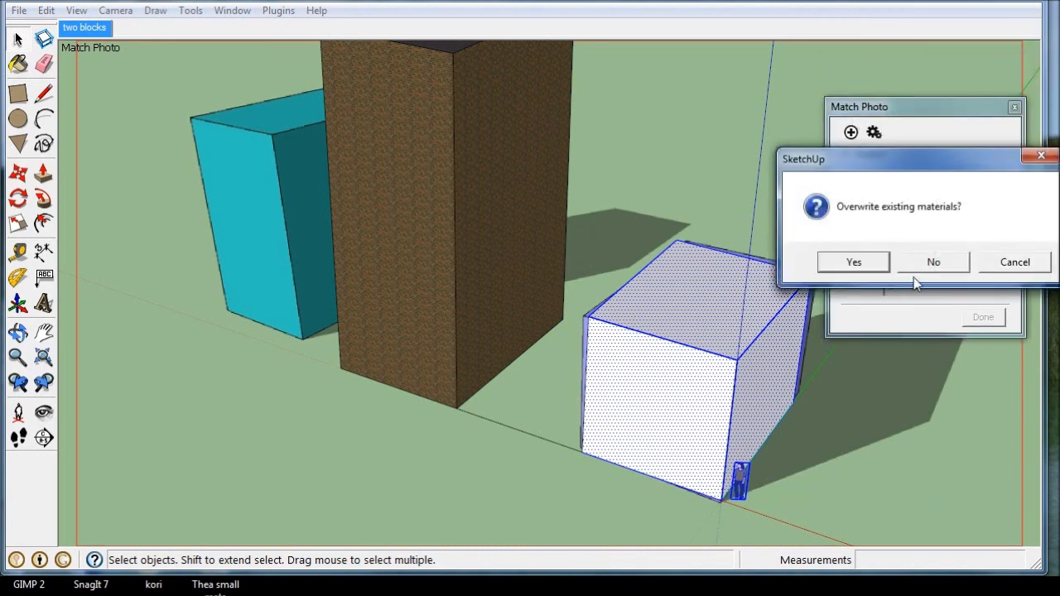
{"action": "left_click", "coordinate": [859, 265]}
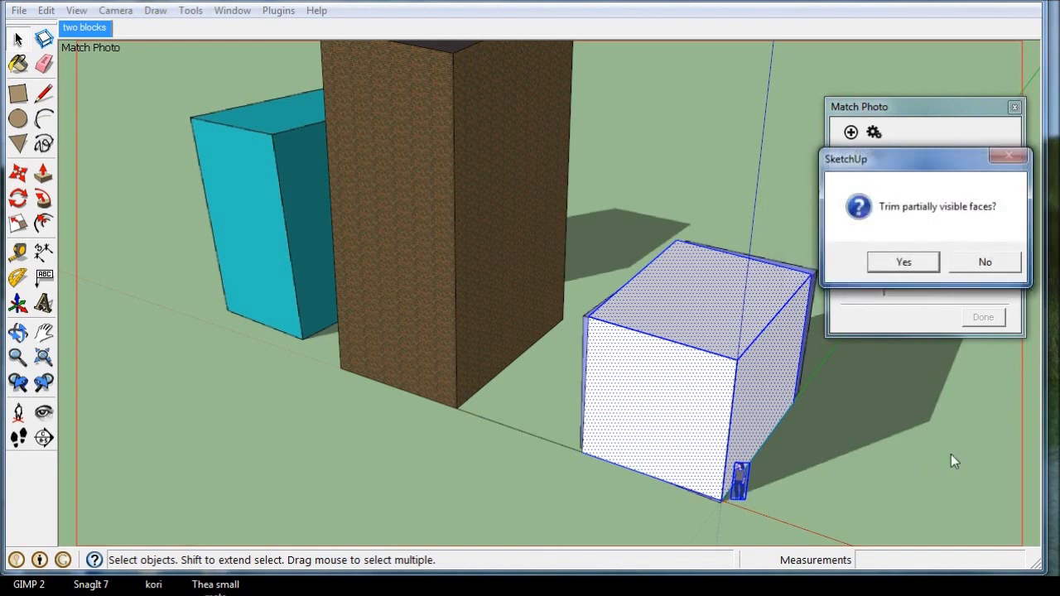
{"action": "left_click", "coordinate": [911, 261]}
{"action": "left_click", "coordinate": [722, 171]}
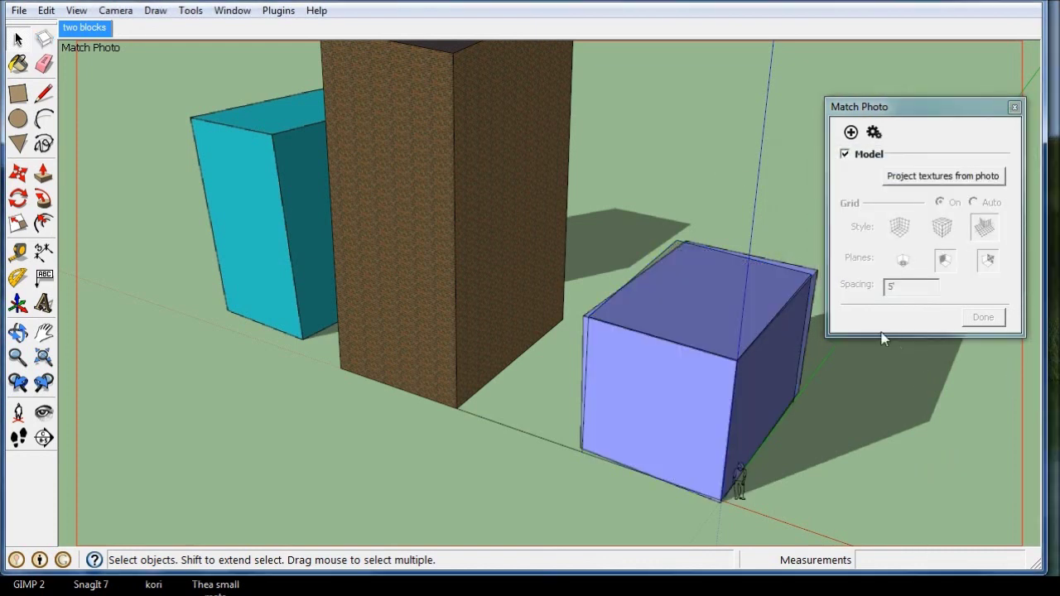
{"action": "middle_click_drag", "start_coordinate": [844, 421], "coordinate": [653, 422]}
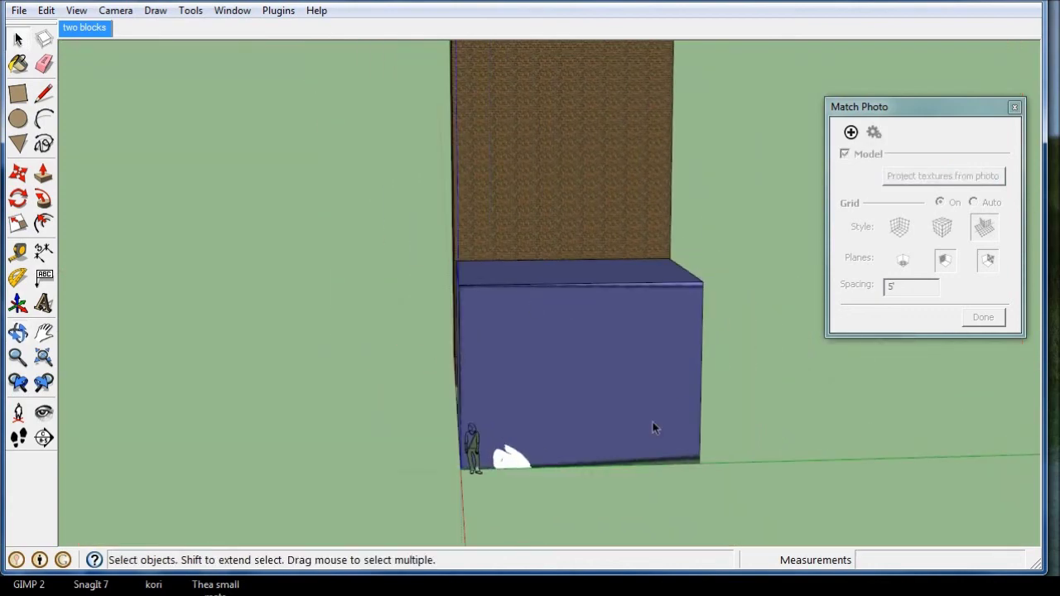
{"action": "middle_click_drag", "start_coordinate": [563, 318], "coordinate": [719, 379]}
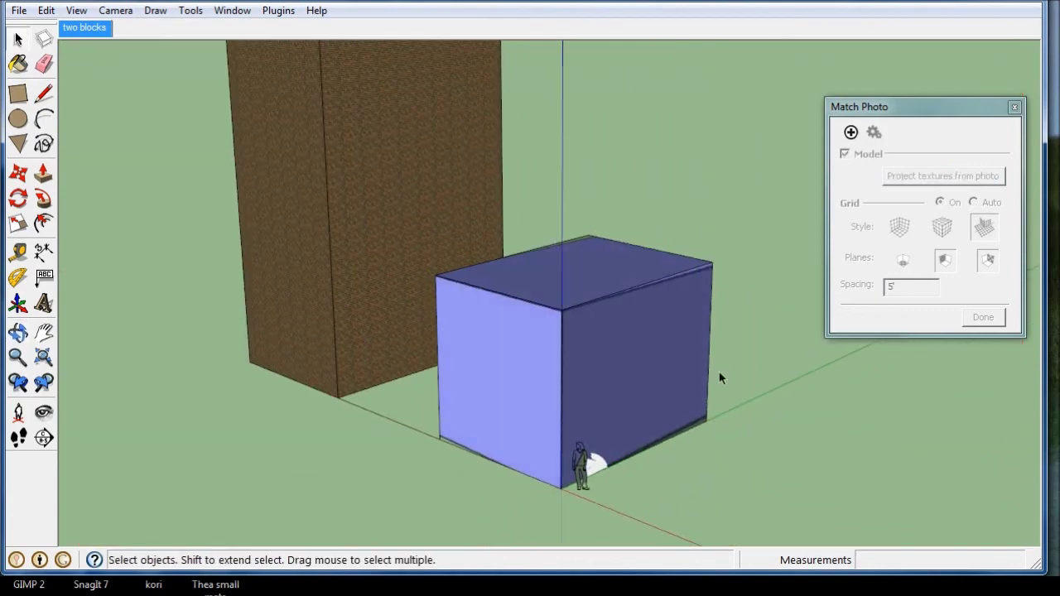
{"action": "middle_click_drag", "start_coordinate": [581, 339], "coordinate": [480, 425]}
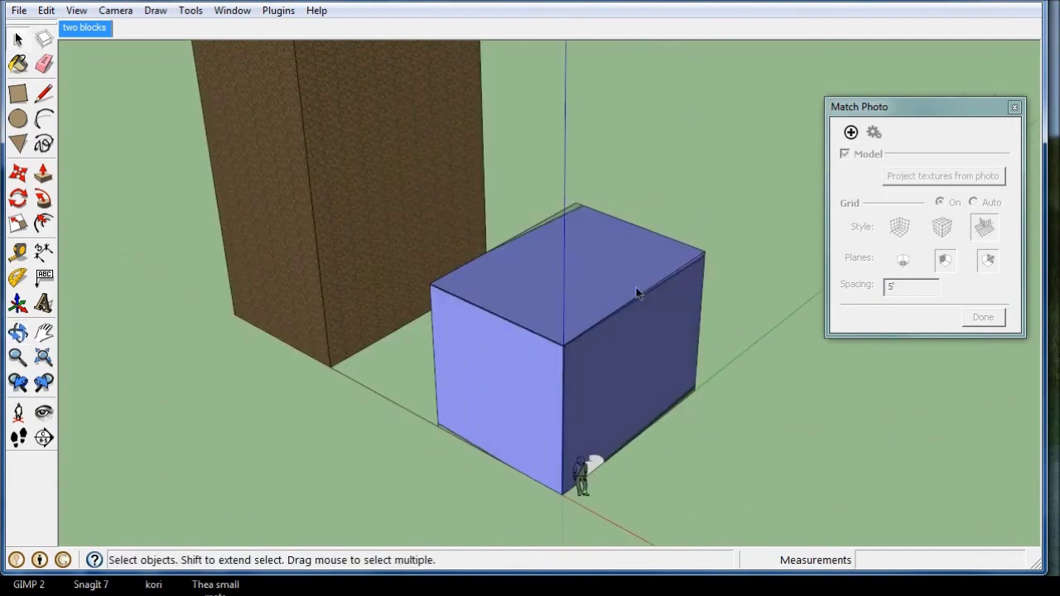
{"action": "scroll", "coordinate": [637, 293], "scroll_direction": "up", "scroll_amount": 2}
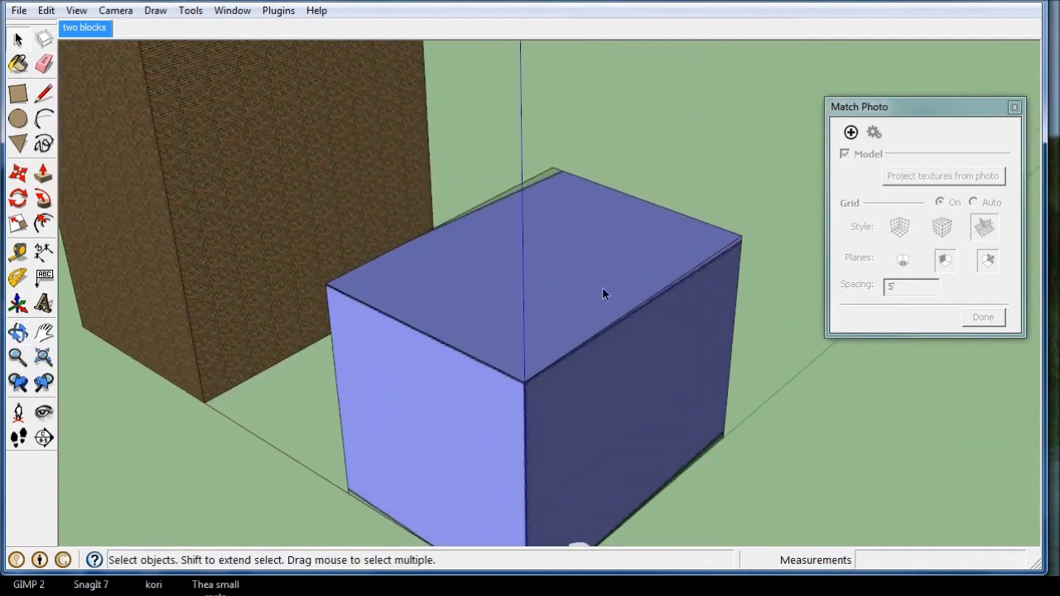
{"action": "scroll", "coordinate": [657, 283], "scroll_direction": "down", "scroll_amount": 3}
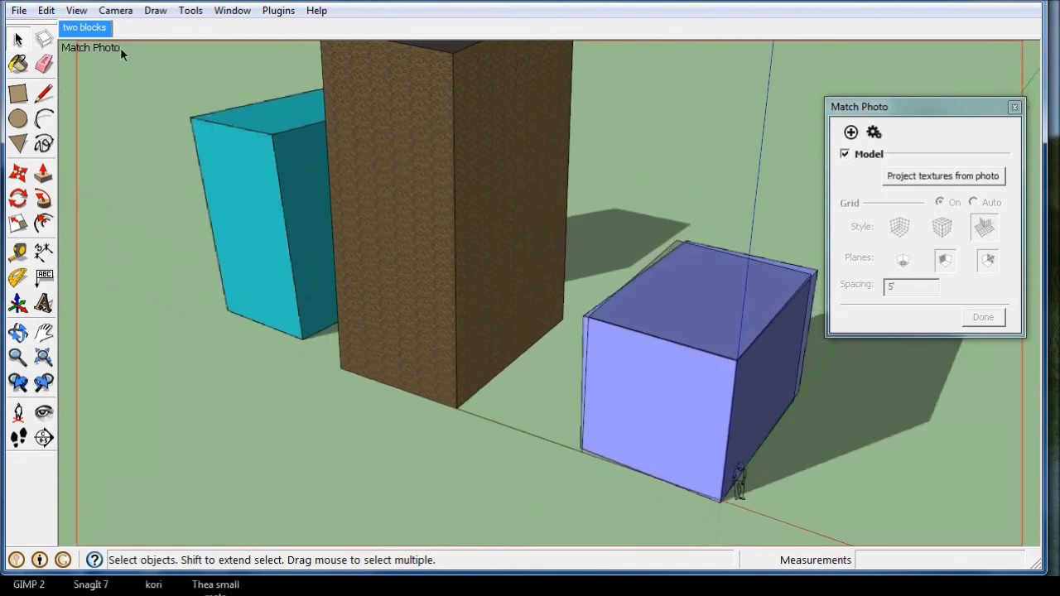
{"action": "scroll", "coordinate": [440, 464], "scroll_direction": "down", "scroll_amount": 4}
{"action": "scroll", "coordinate": [479, 414], "scroll_direction": "up", "scroll_amount": 1}
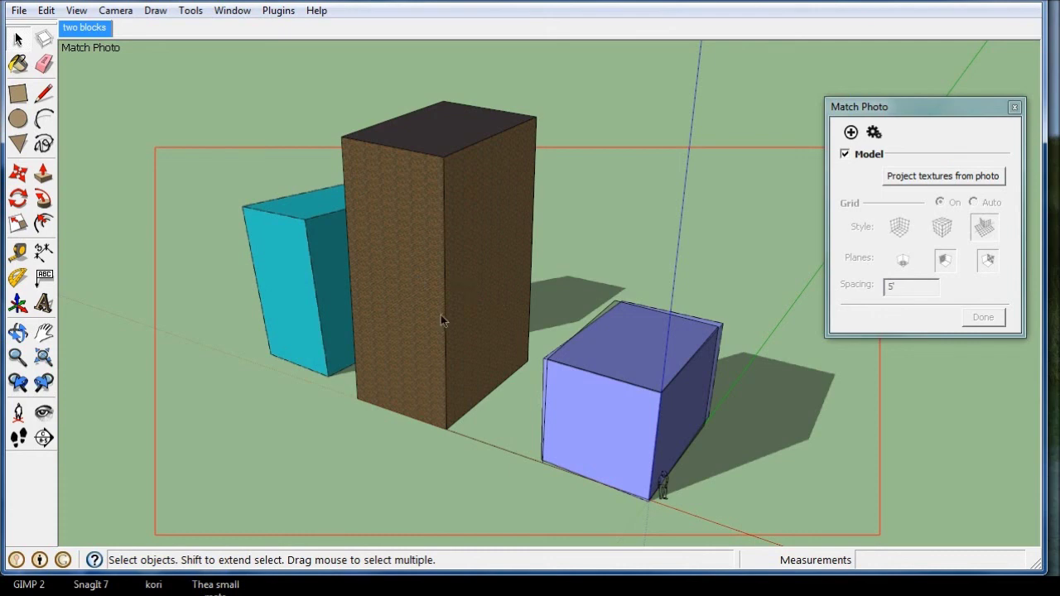
{"action": "scroll", "coordinate": [496, 386], "scroll_direction": "down", "scroll_amount": 1}
{"action": "scroll", "coordinate": [629, 423], "scroll_direction": "up", "scroll_amount": 1}
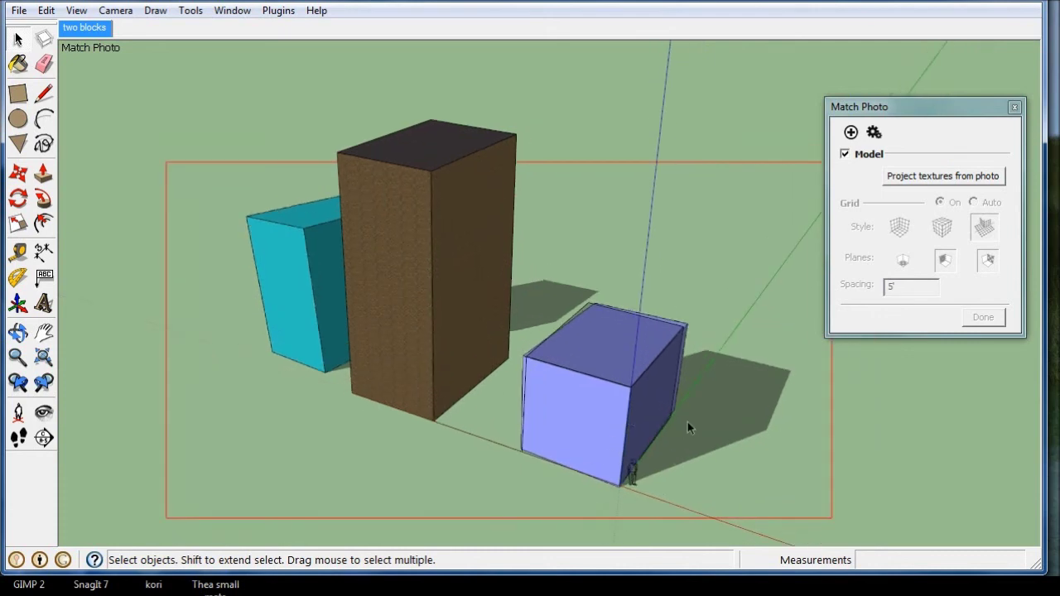